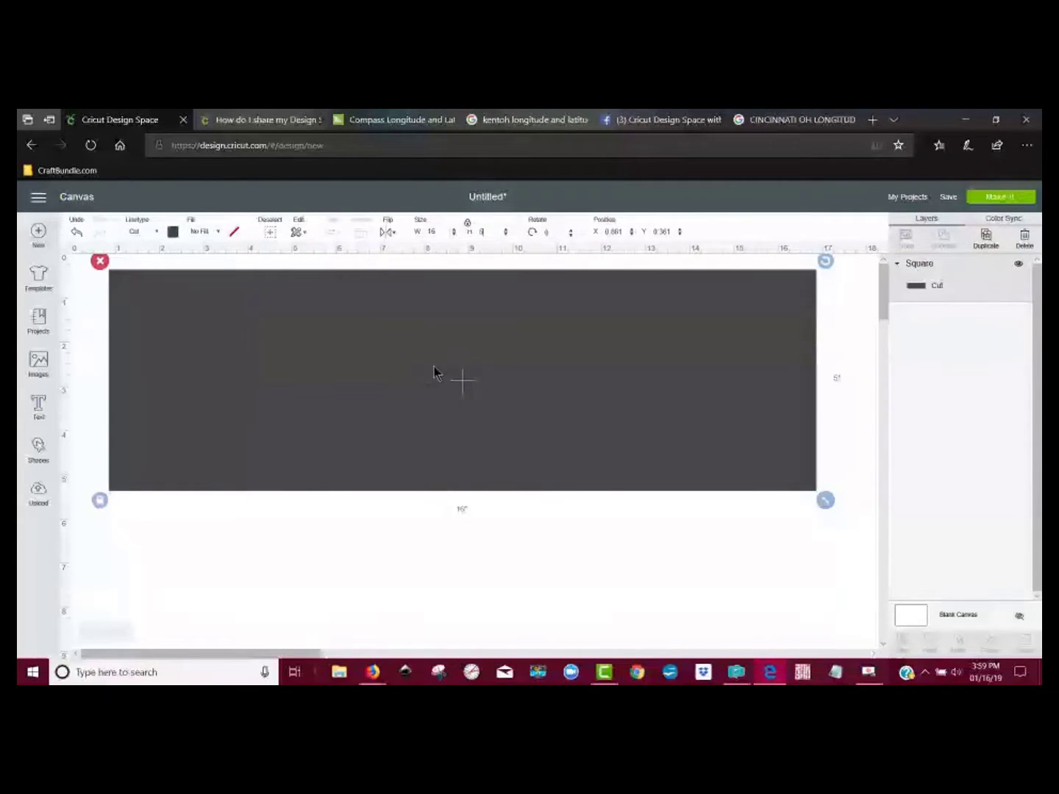
Step: Add a square shape to the canvas, unlock its proportions and set its width to 15 inches
mouse_move(447, 376)
mouse_down()
mouse_move(455, 387)
mouse_move(452, 381)
mouse_up()
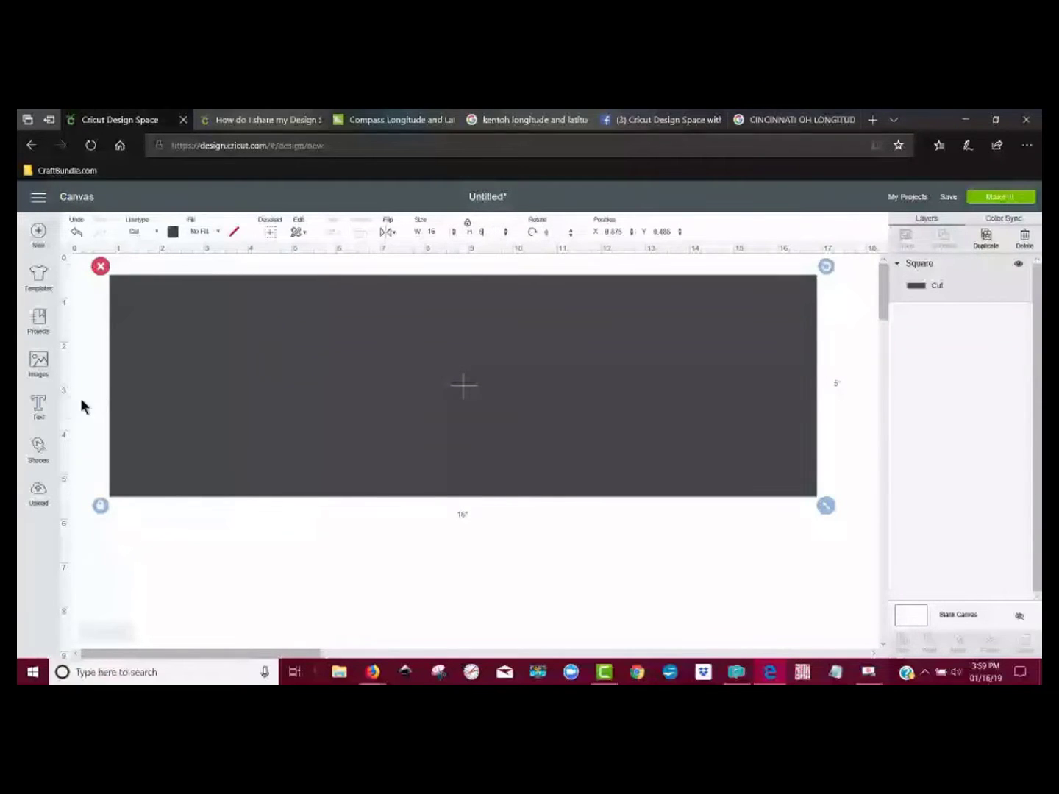
click(38, 450)
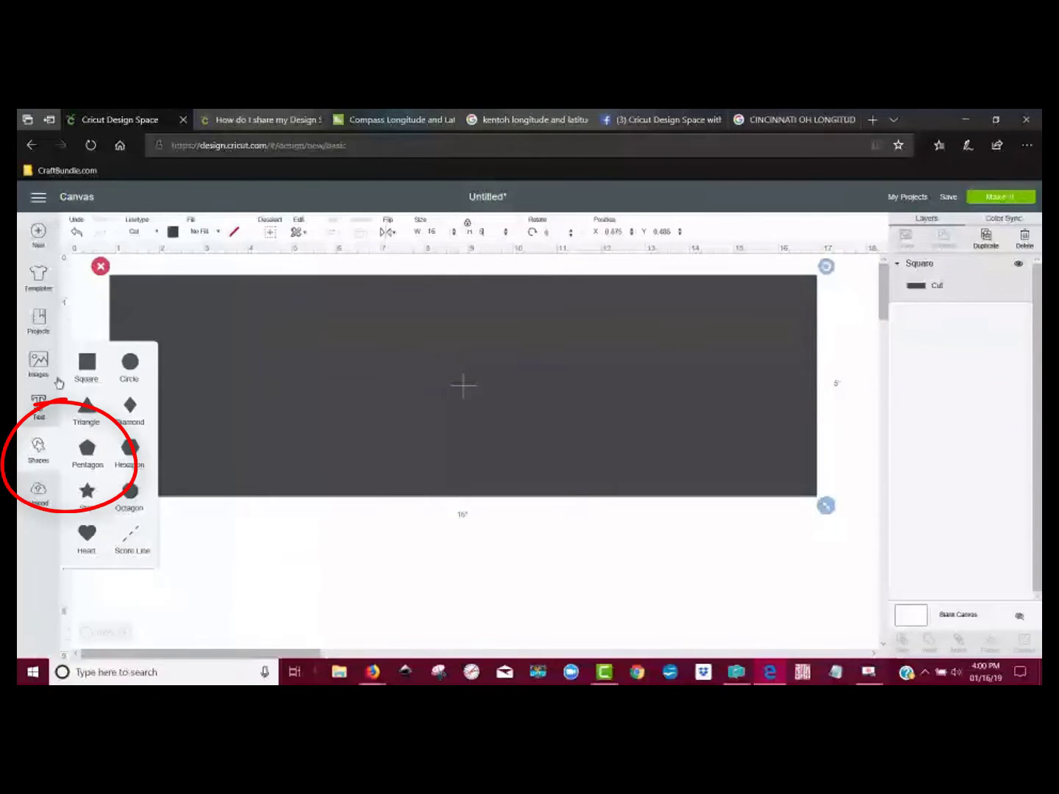
click(85, 361)
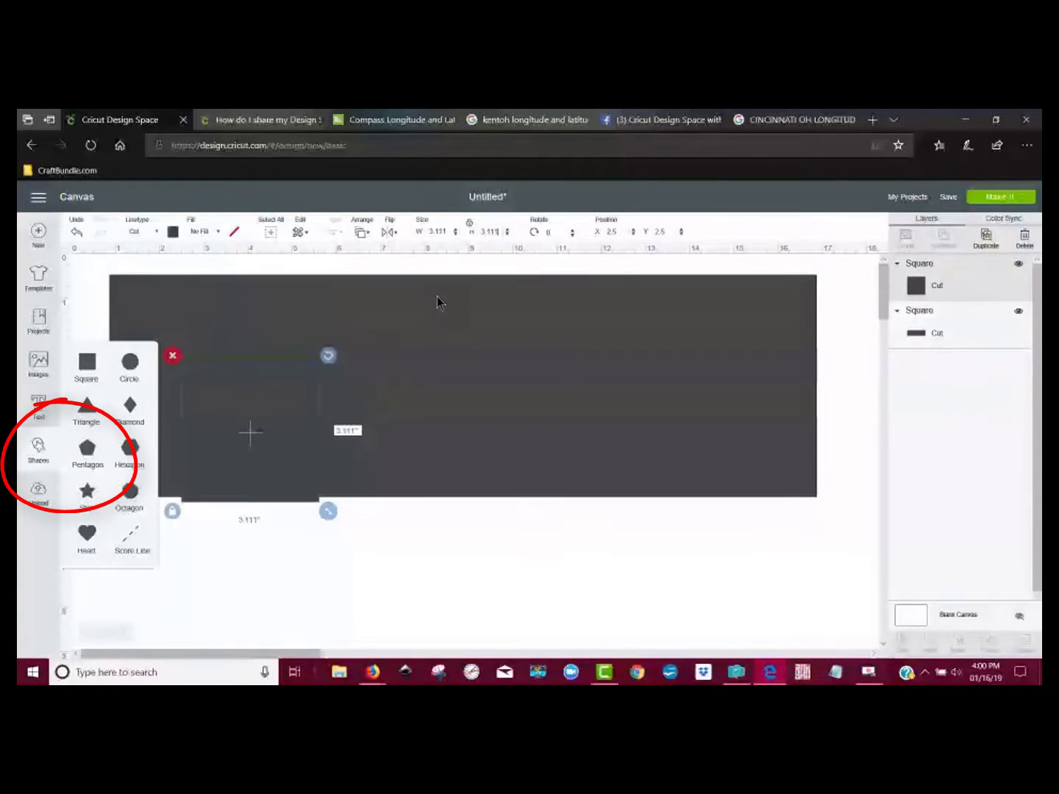
click(472, 225)
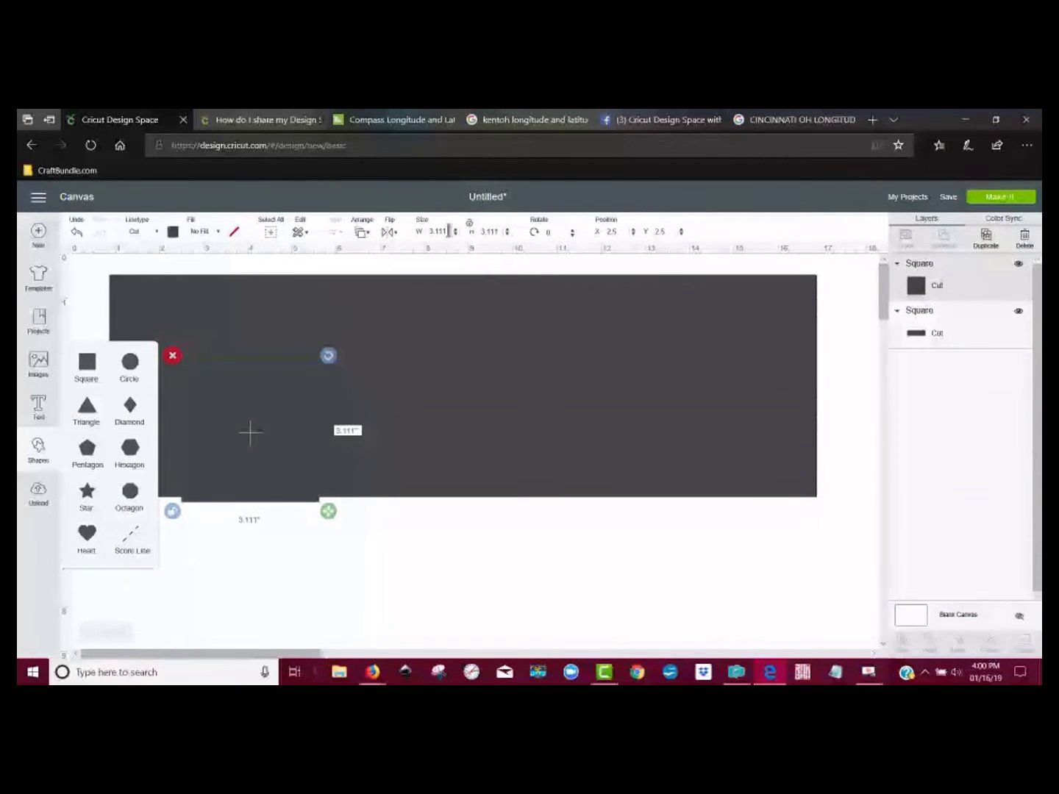
double_click(447, 231)
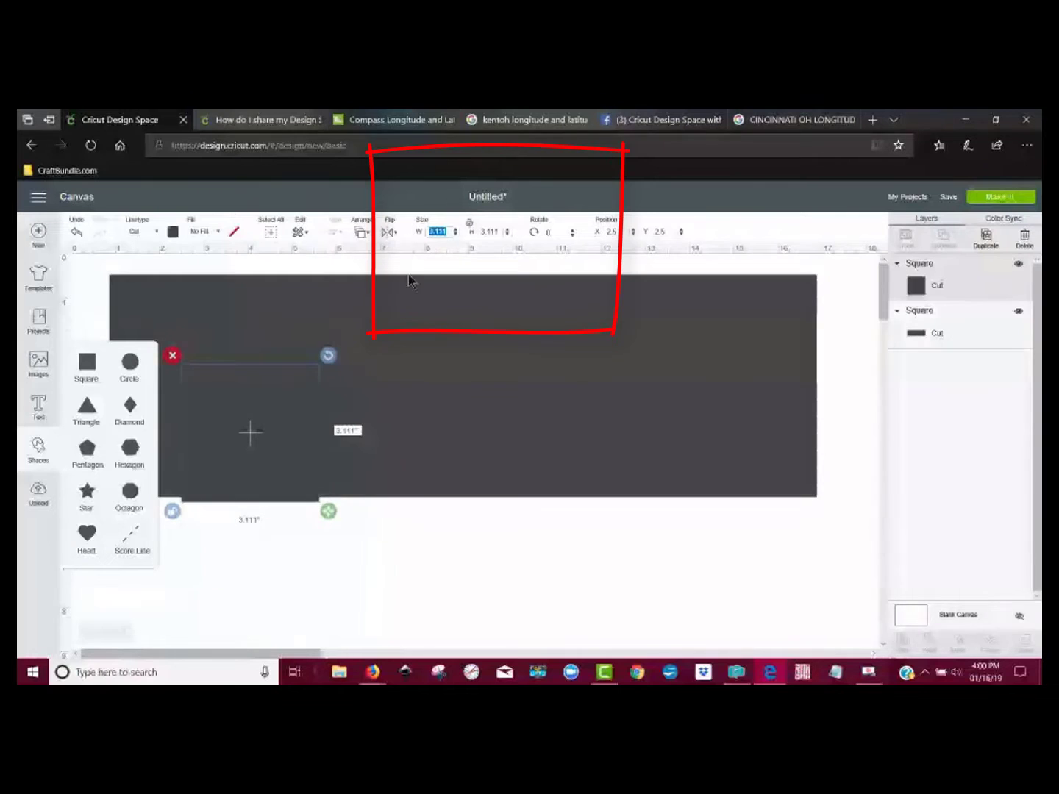
text(15)
key(Return)
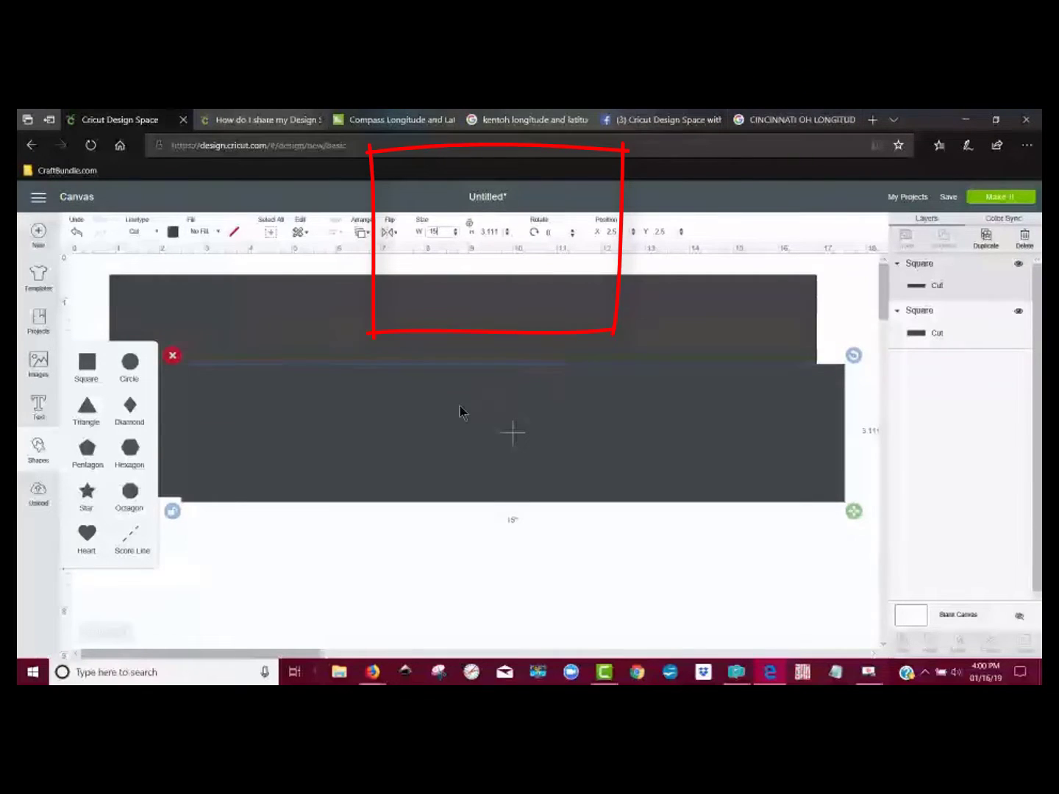
Step: Place the new rectangle over the 16-inch one and set its height to 4 inches
drag(471, 430, 427, 362)
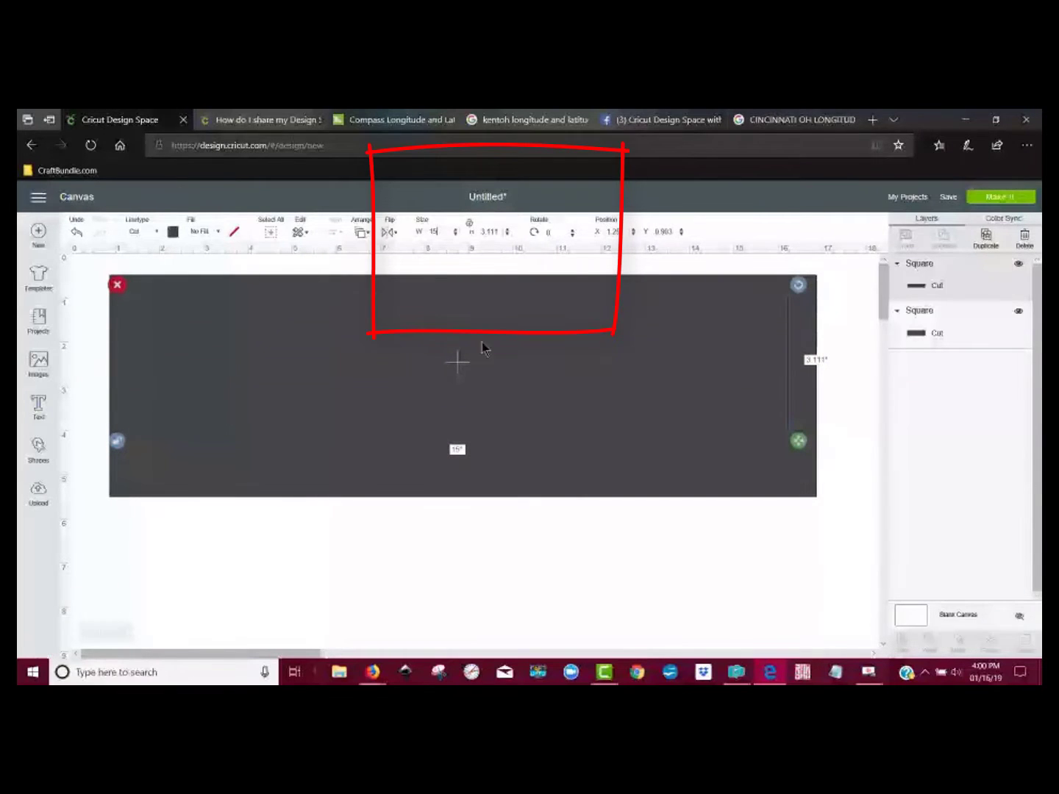
click(501, 231)
drag(501, 230, 479, 231)
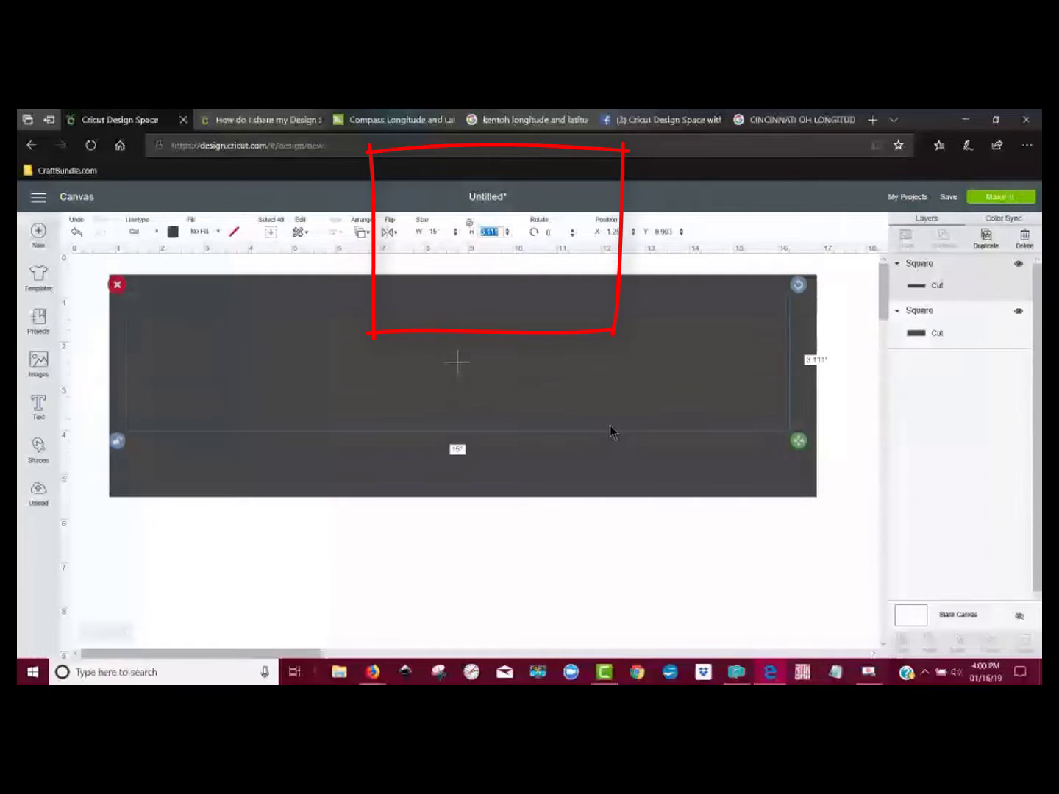
text(4)
key(Return)
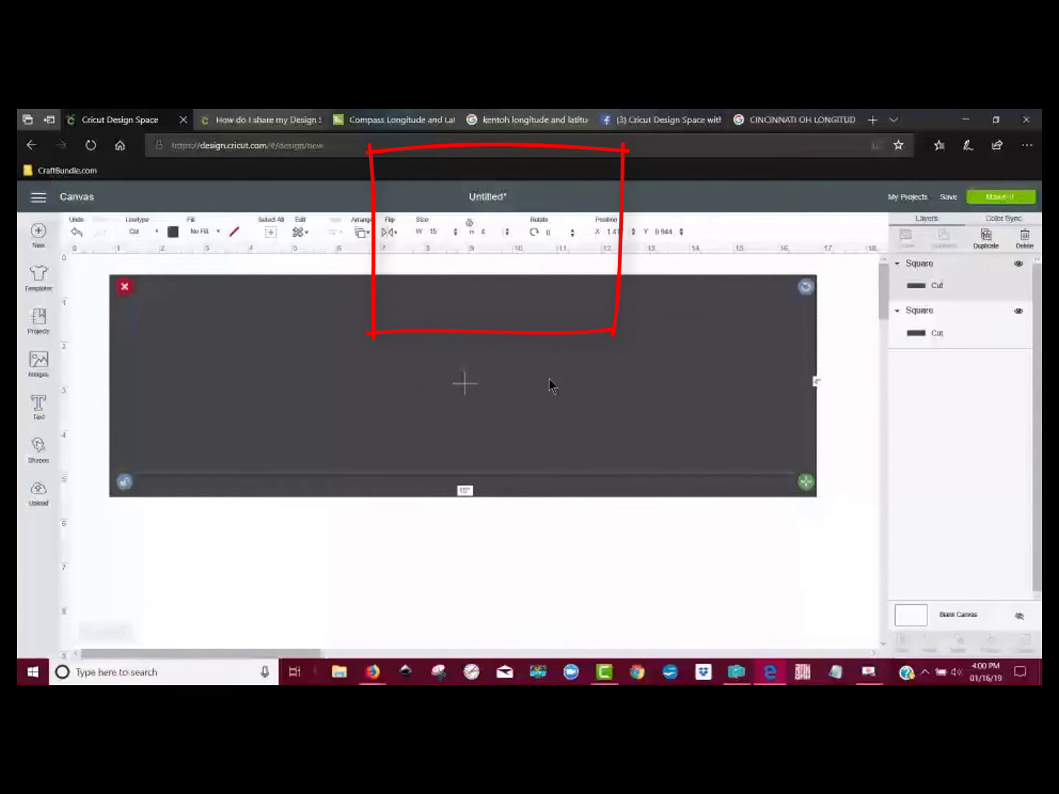
Step: Colour the larger 16-inch rectangle brown and hide its layer
drag(531, 382, 547, 458)
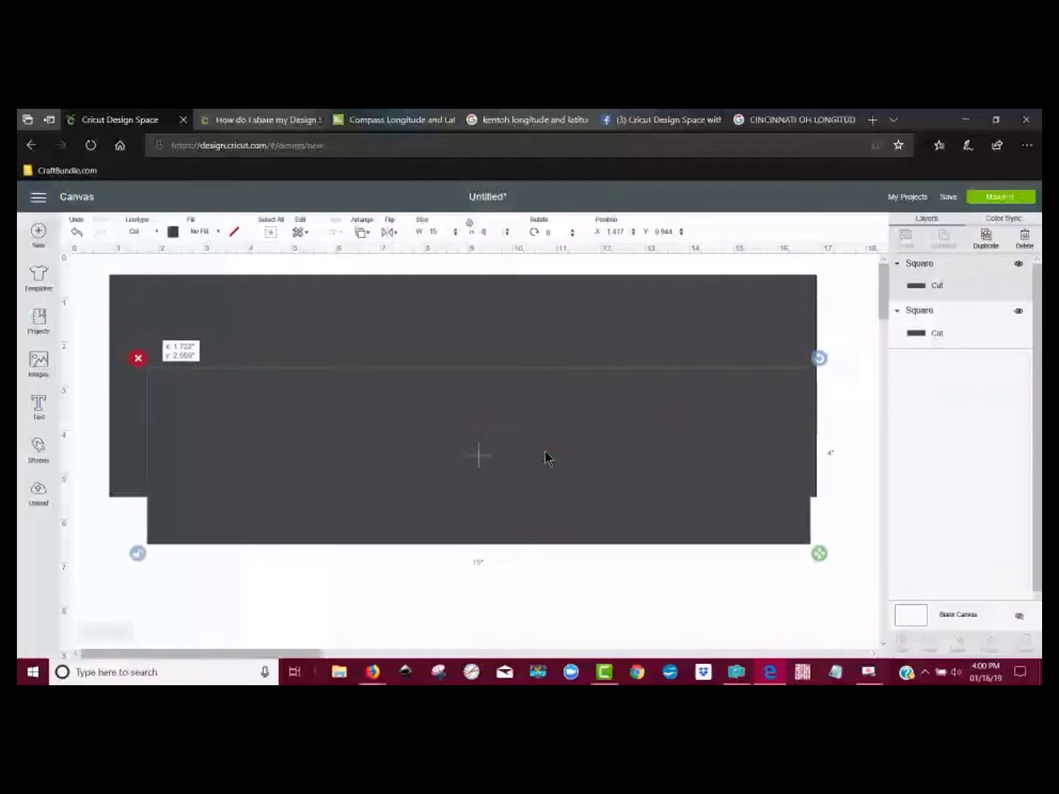
click(504, 329)
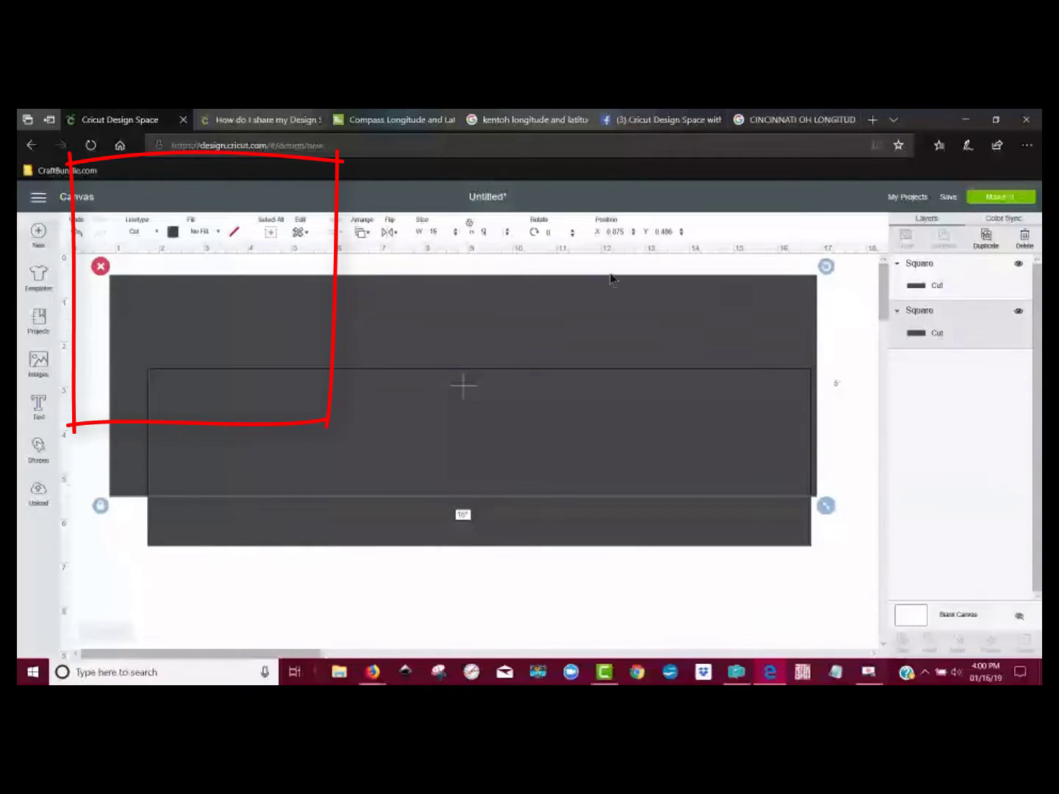
click(174, 233)
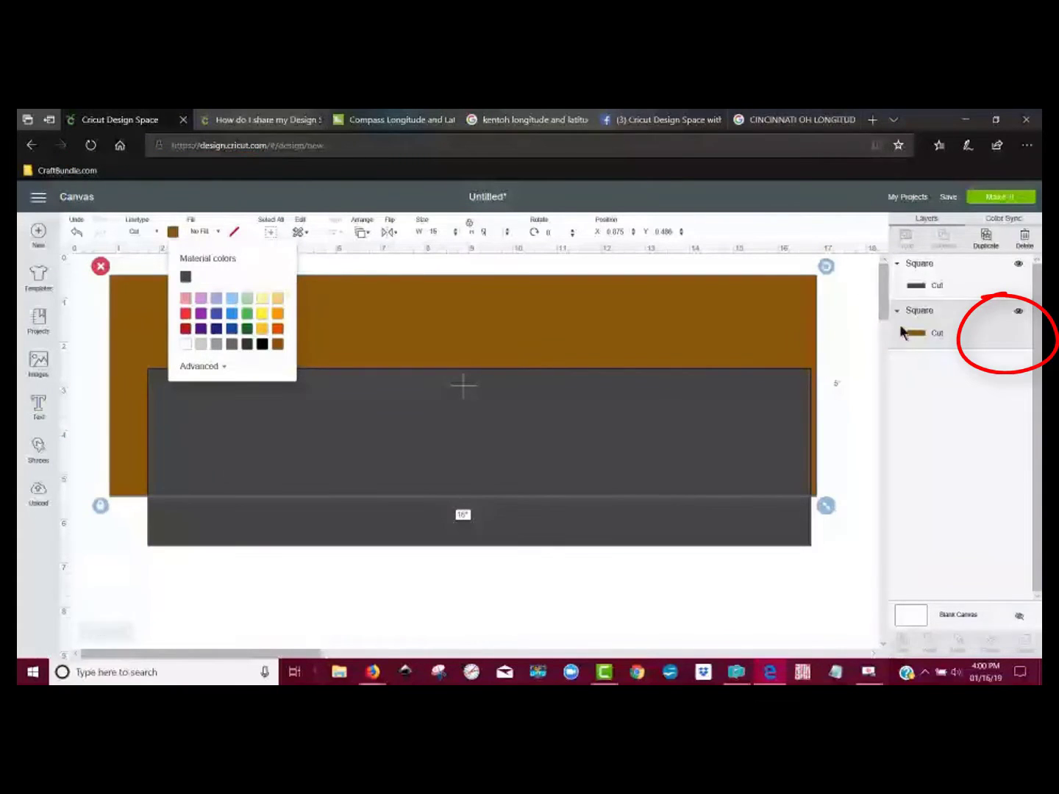
click(1019, 313)
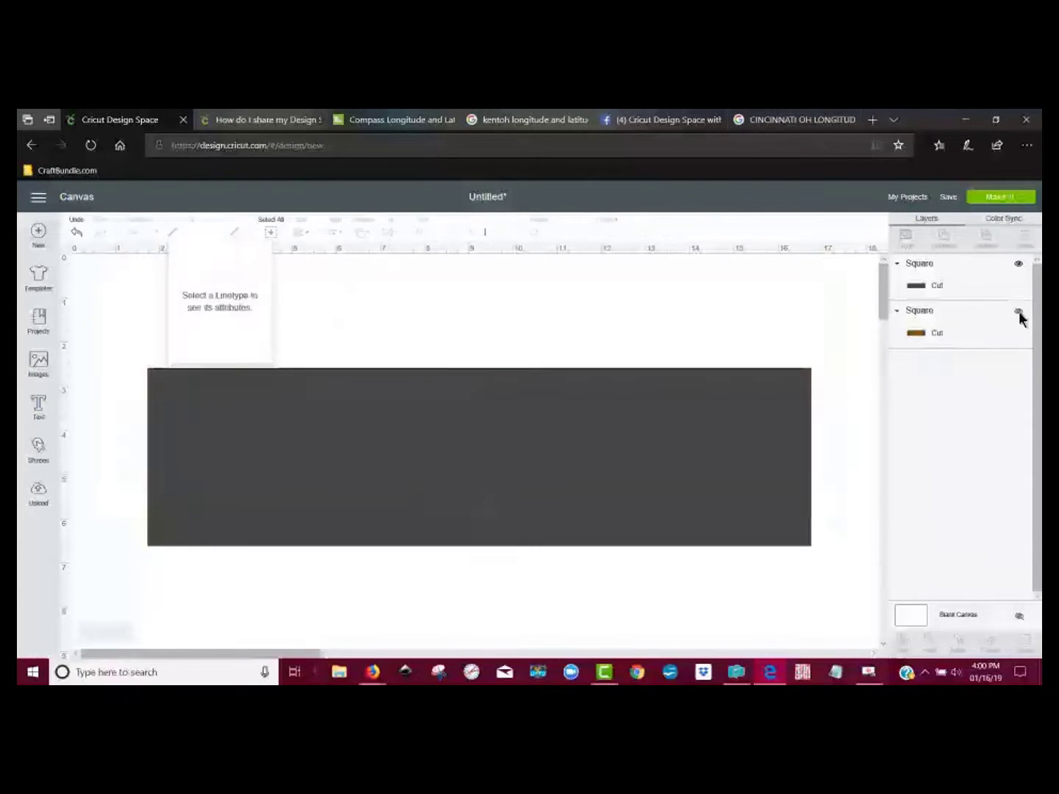
Step: Move the dark rectangle up on the canvas, duplicate it and set the copy's width to 14.5 inches
drag(584, 444, 546, 366)
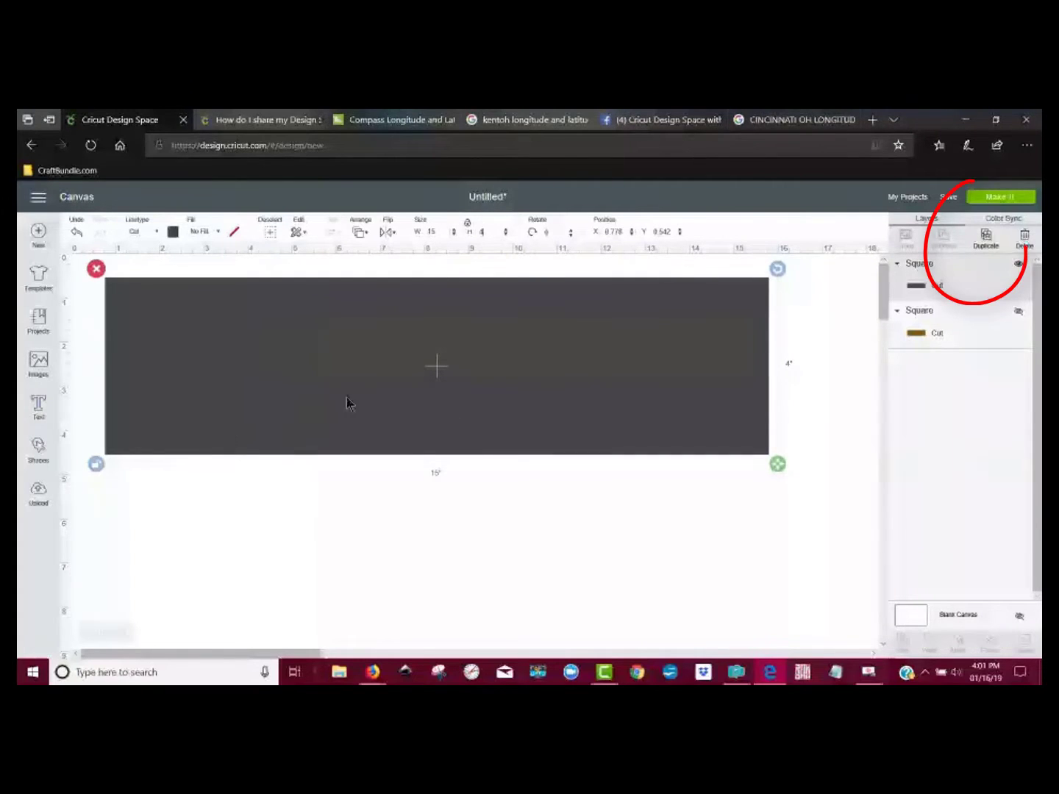
click(983, 247)
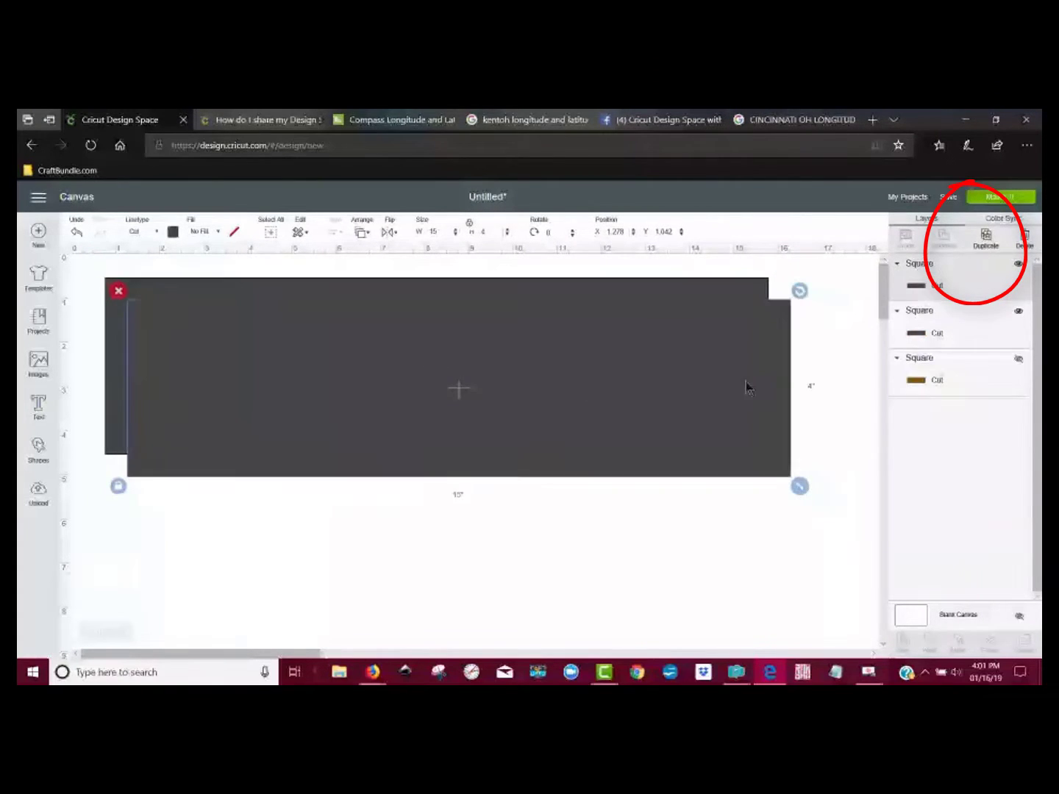
drag(454, 466, 454, 468)
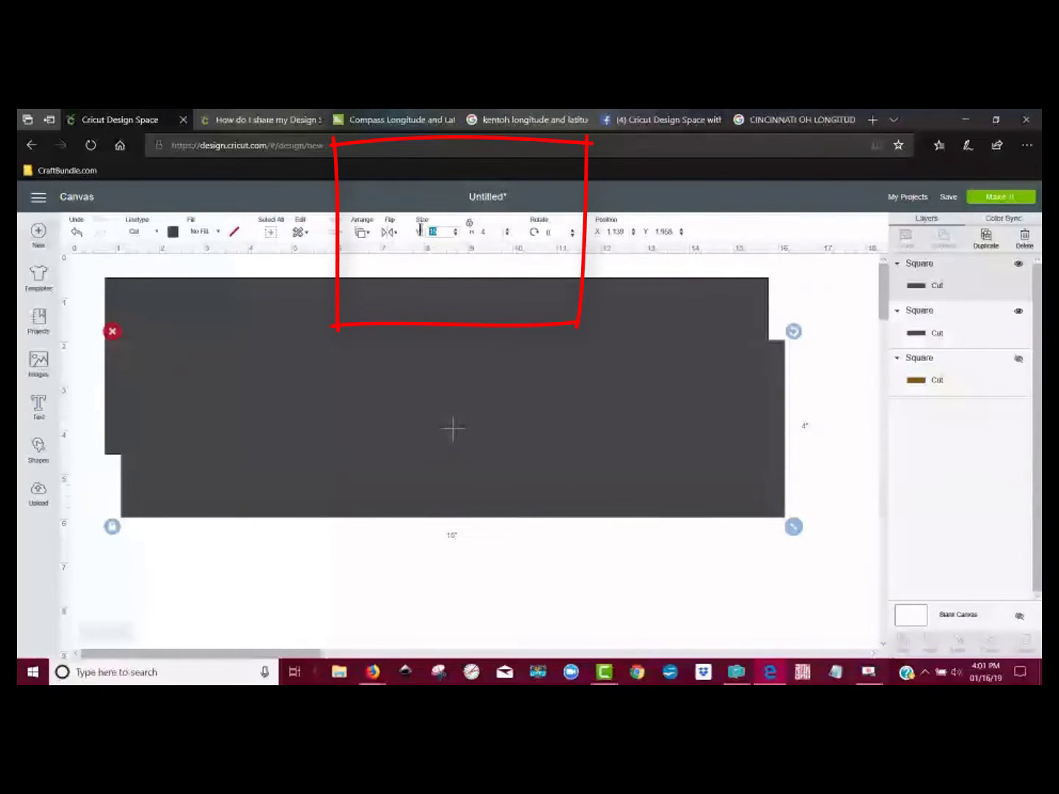
text(4.5)
key(Return)
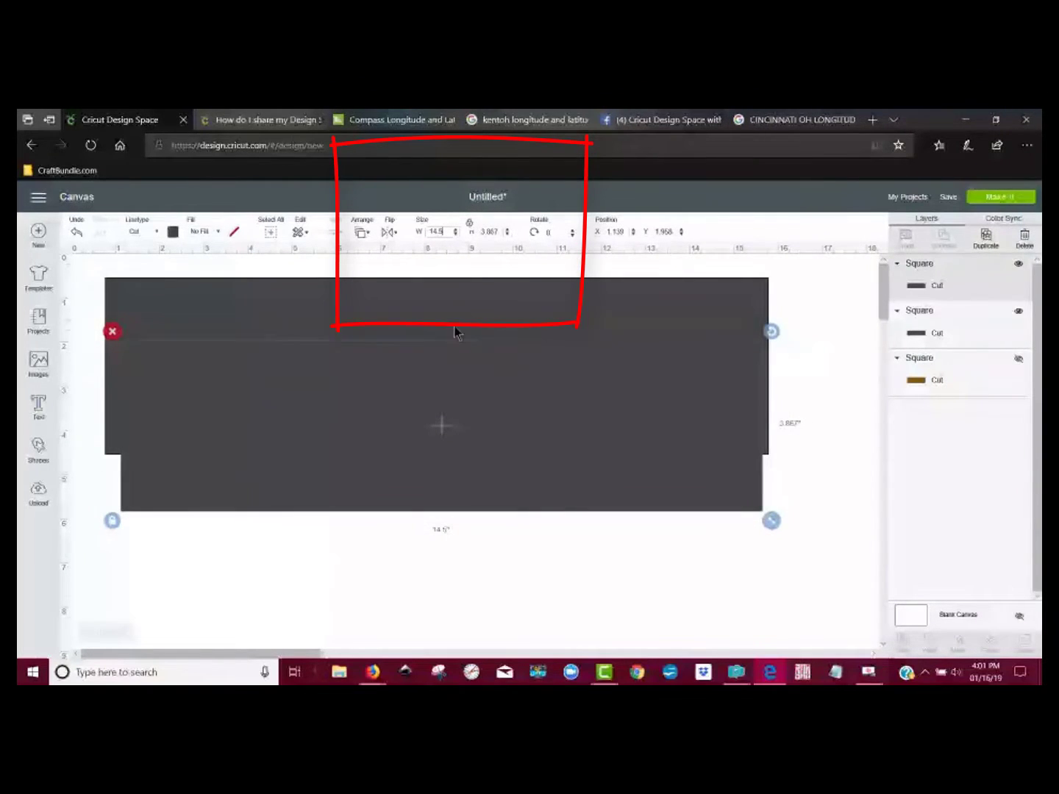
Step: Unlock the copy's proportions and set its height to 3.5 inches
click(486, 304)
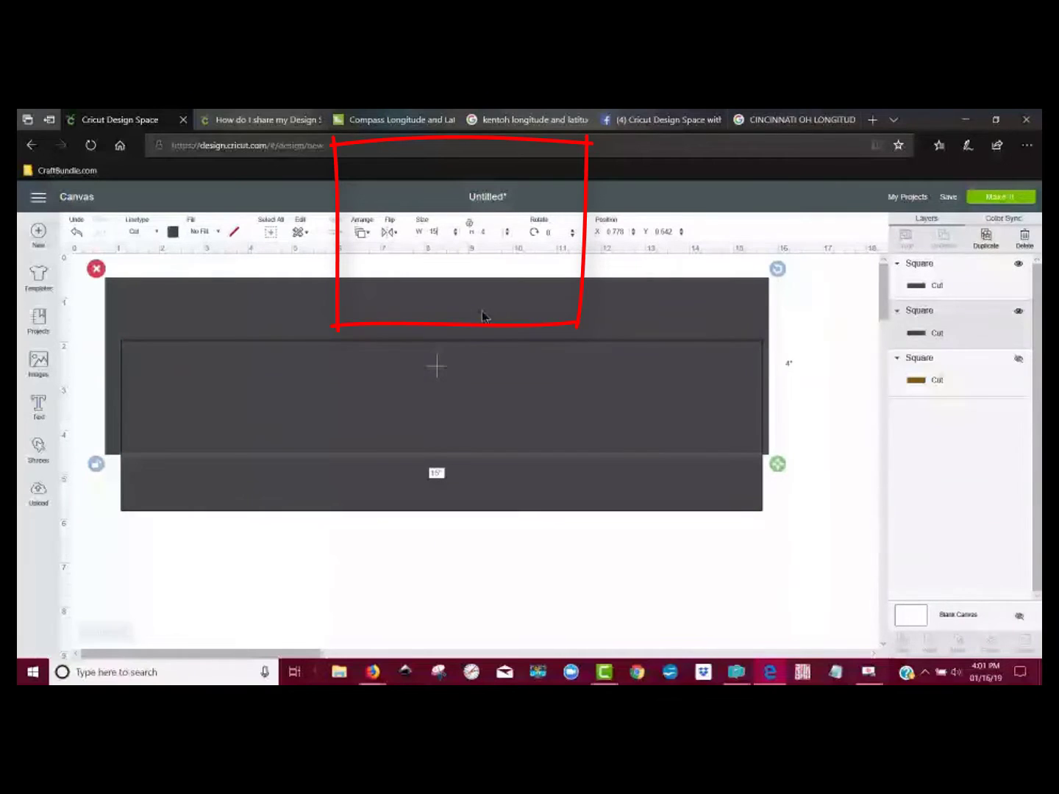
click(401, 484)
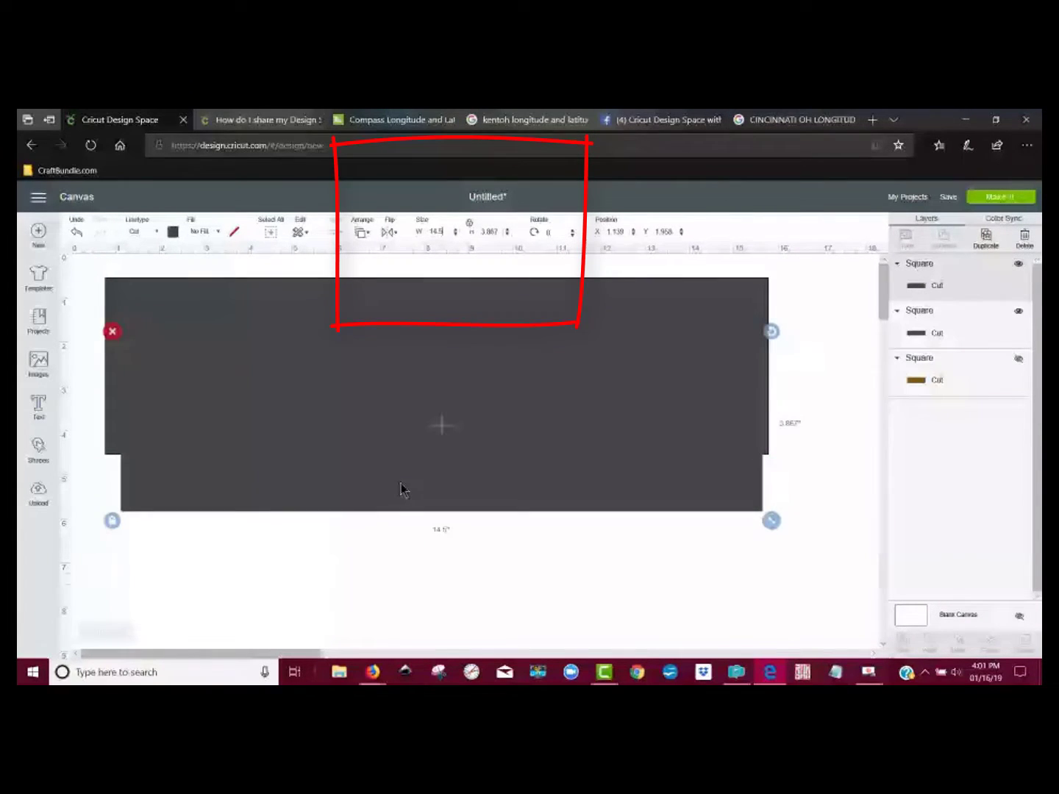
drag(370, 440, 405, 561)
click(463, 378)
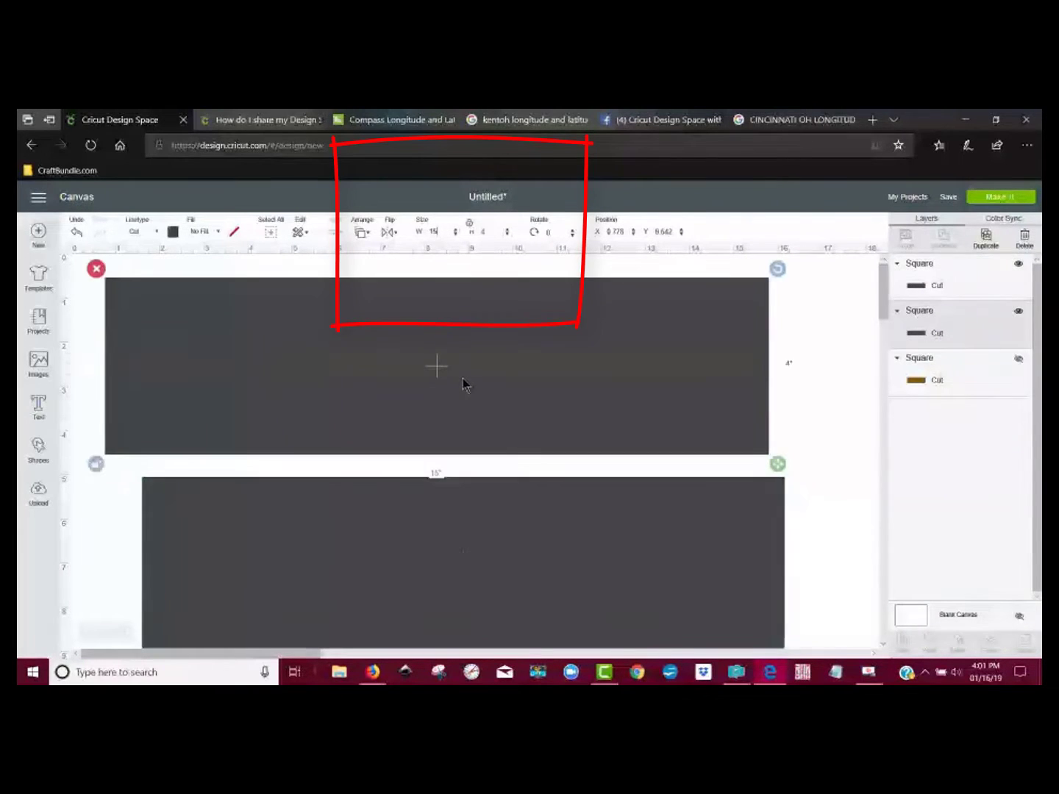
drag(452, 564, 441, 448)
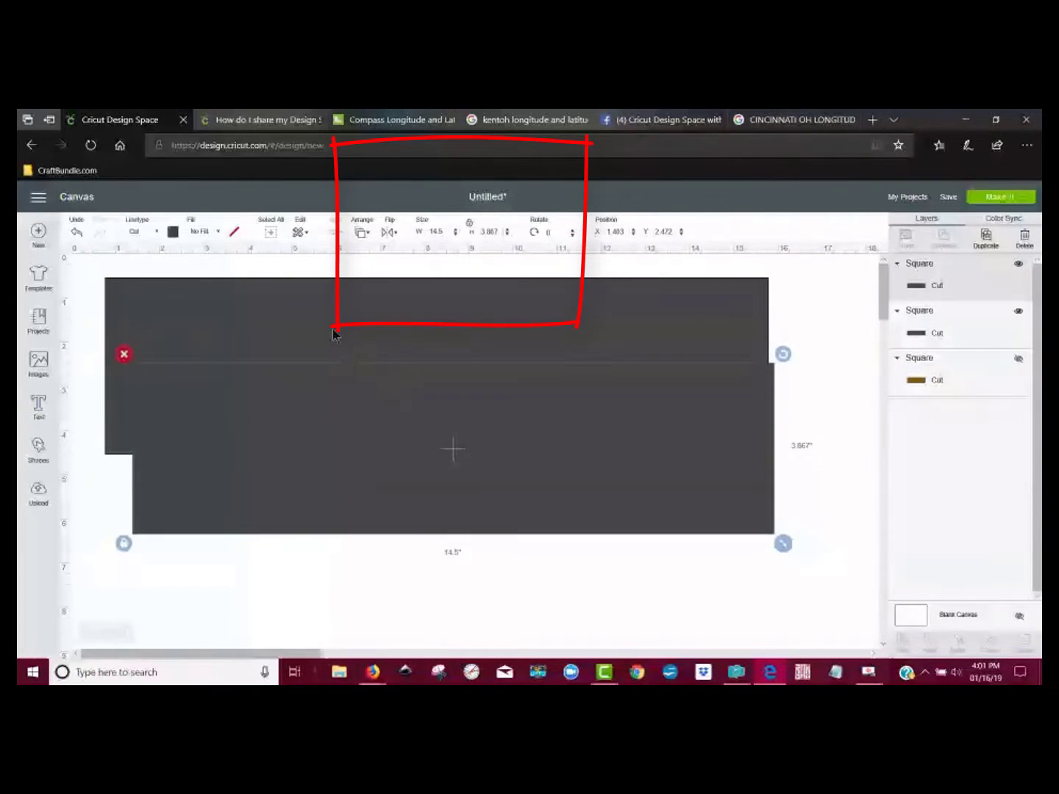
double_click(495, 232)
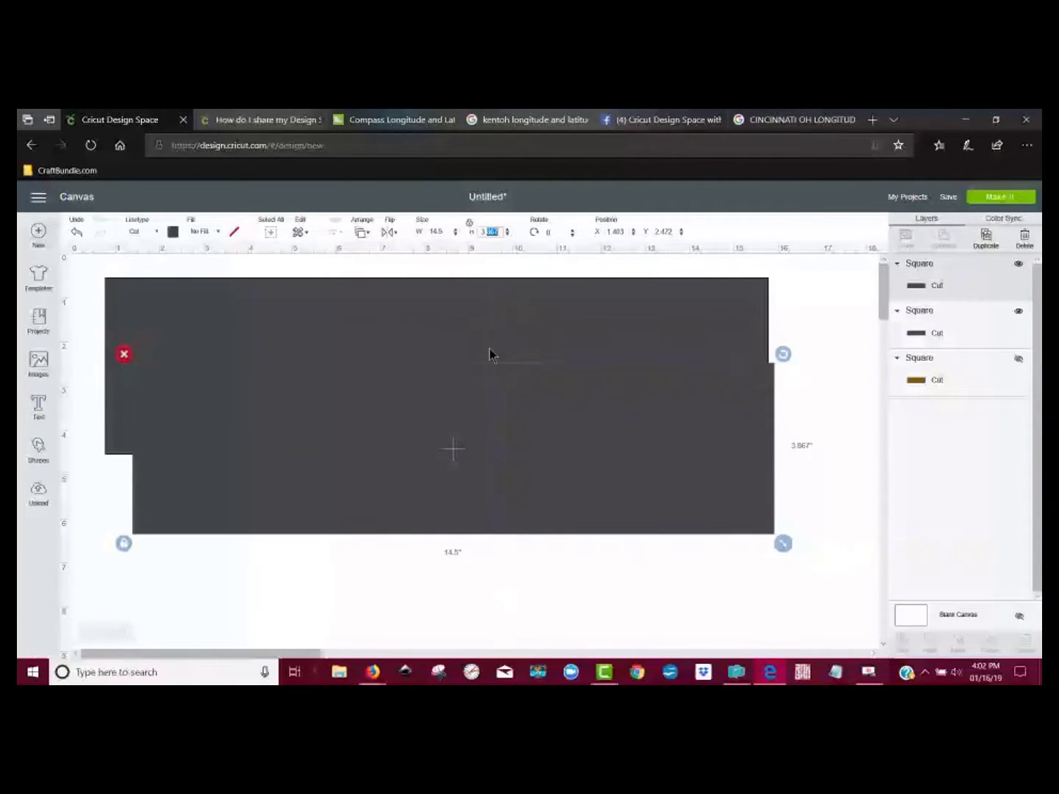
click(471, 225)
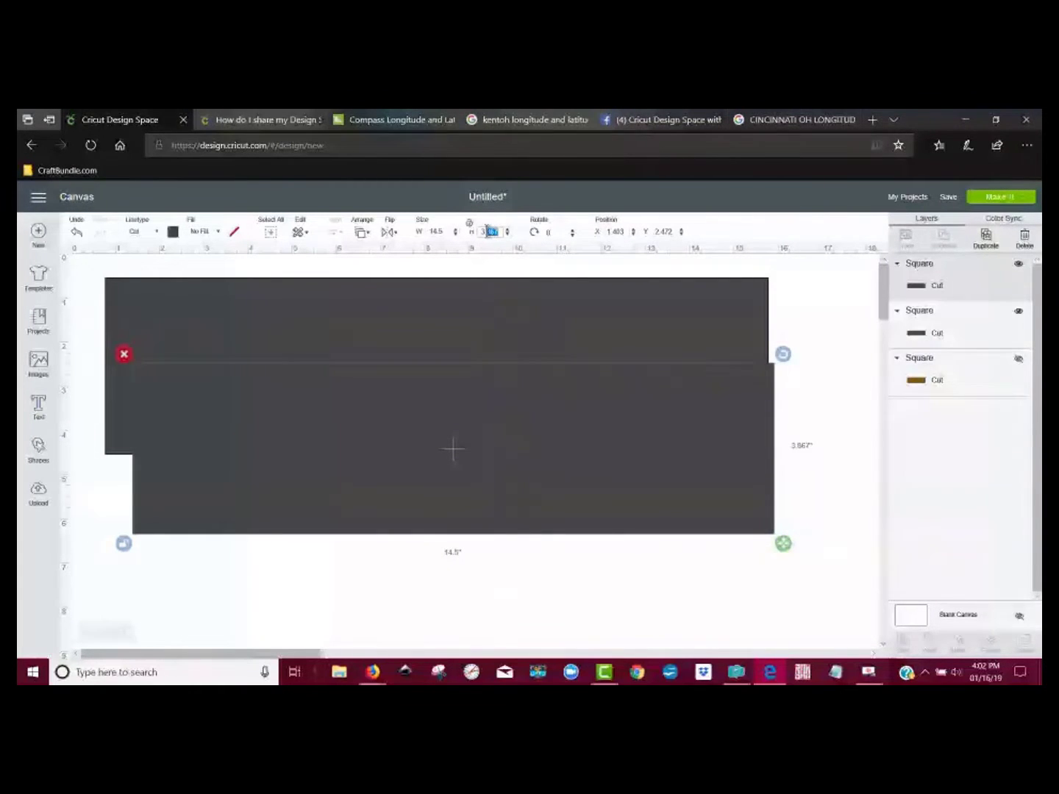
text(3.5)
key(Return)
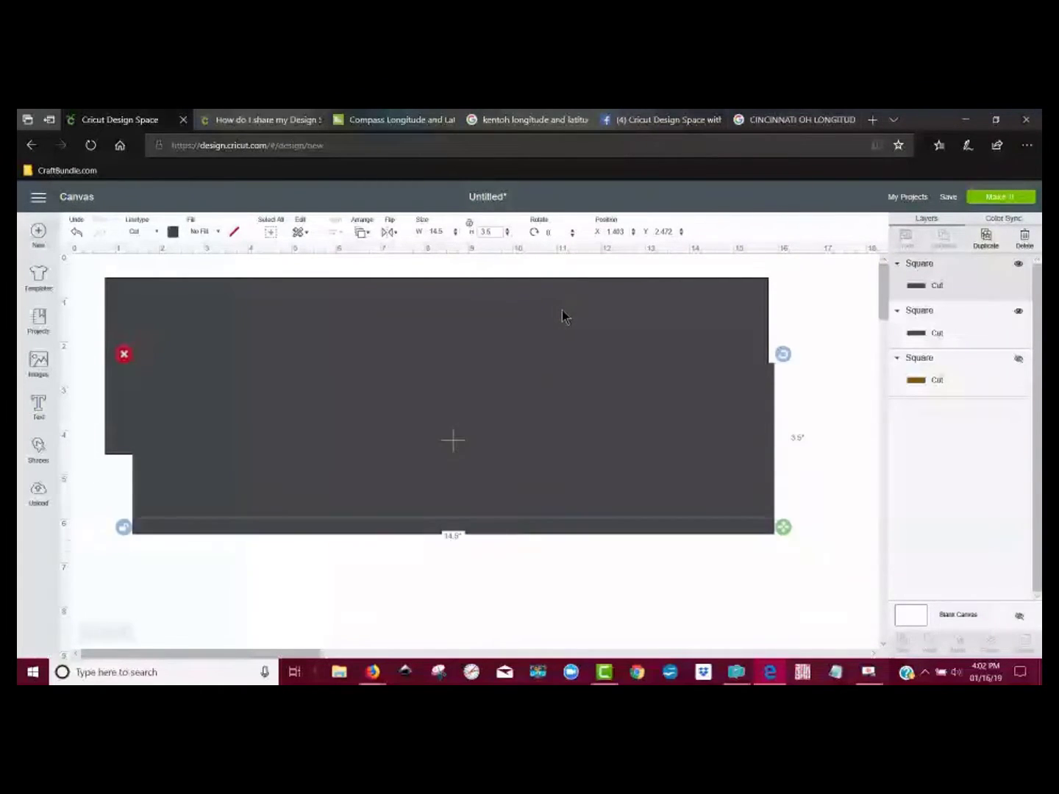
Step: Move the smaller rectangle inside the 15-inch one and align both with Center
drag(526, 414, 494, 367)
click(616, 532)
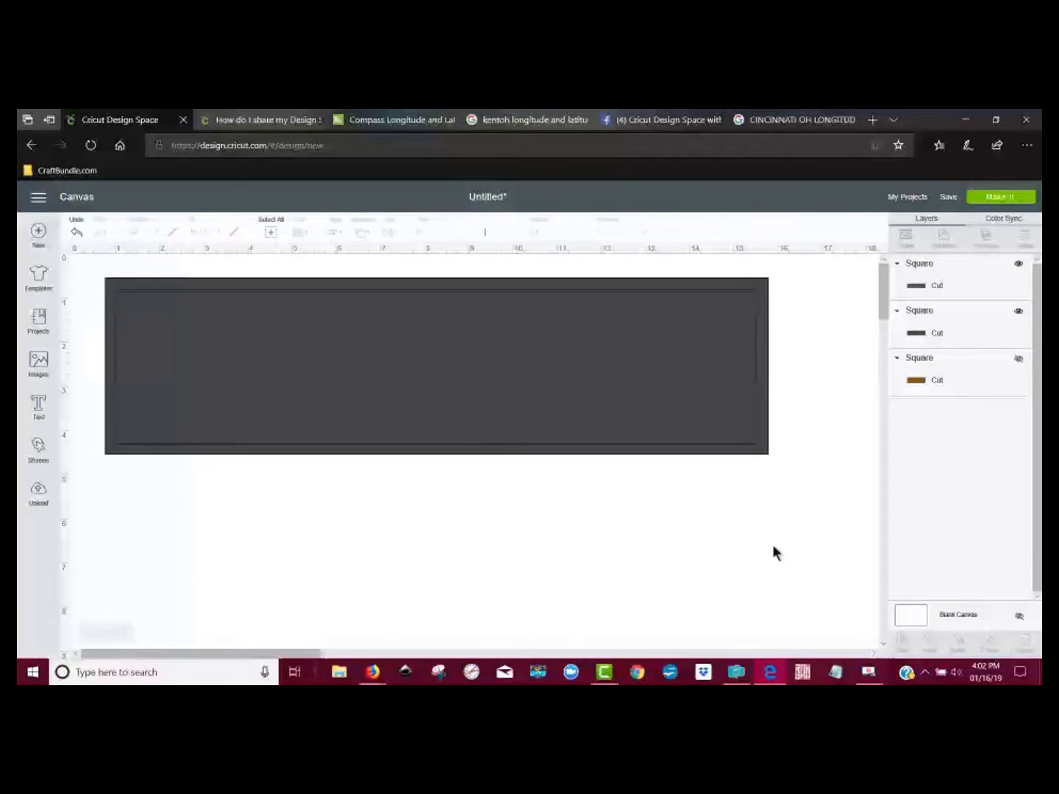
mouse_move(770, 486)
mouse_down()
mouse_move(684, 447)
mouse_move(636, 408)
mouse_up()
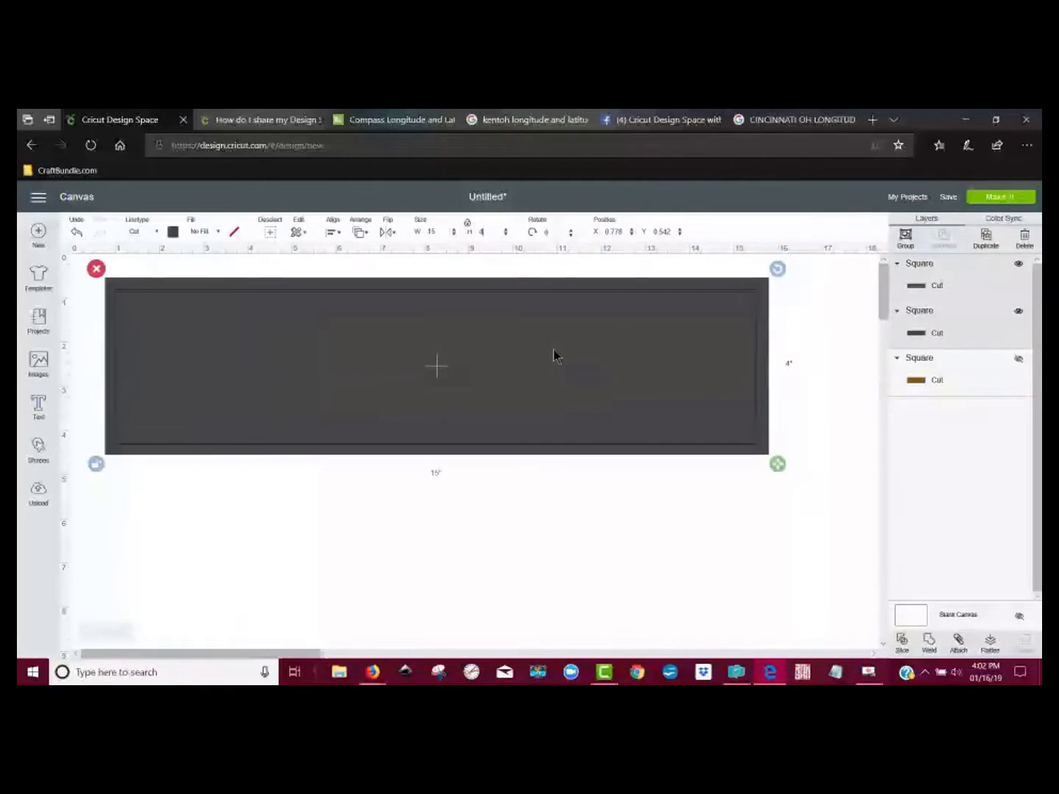
click(334, 233)
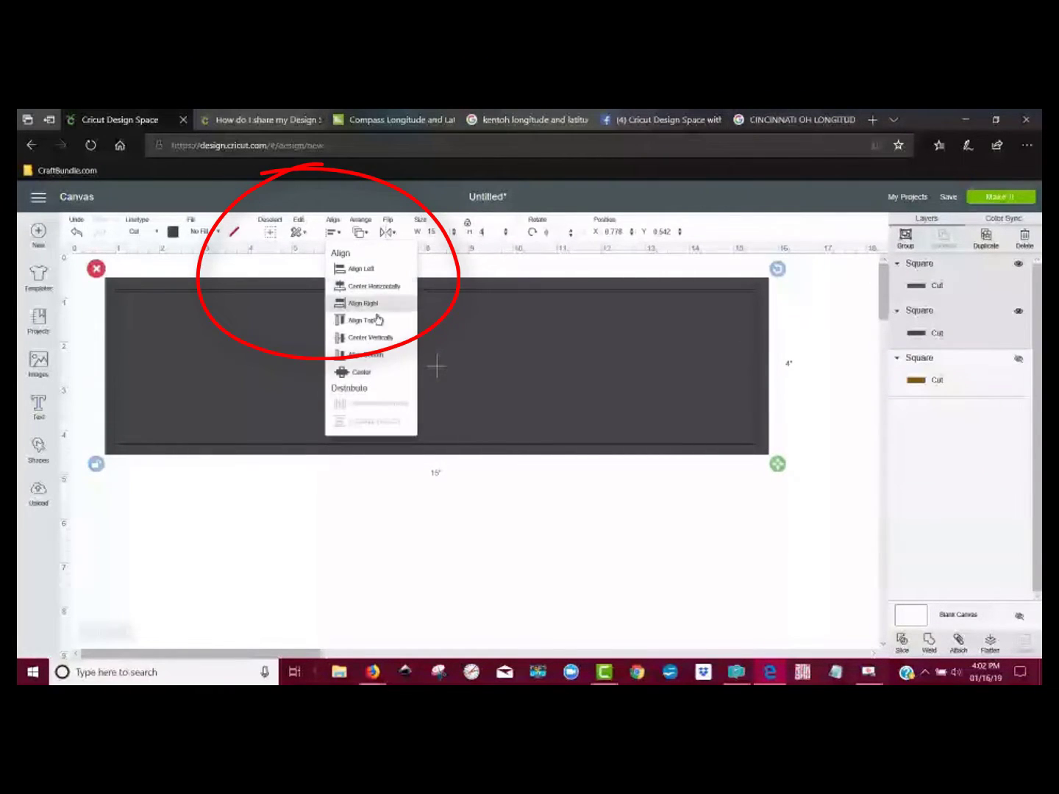
click(378, 372)
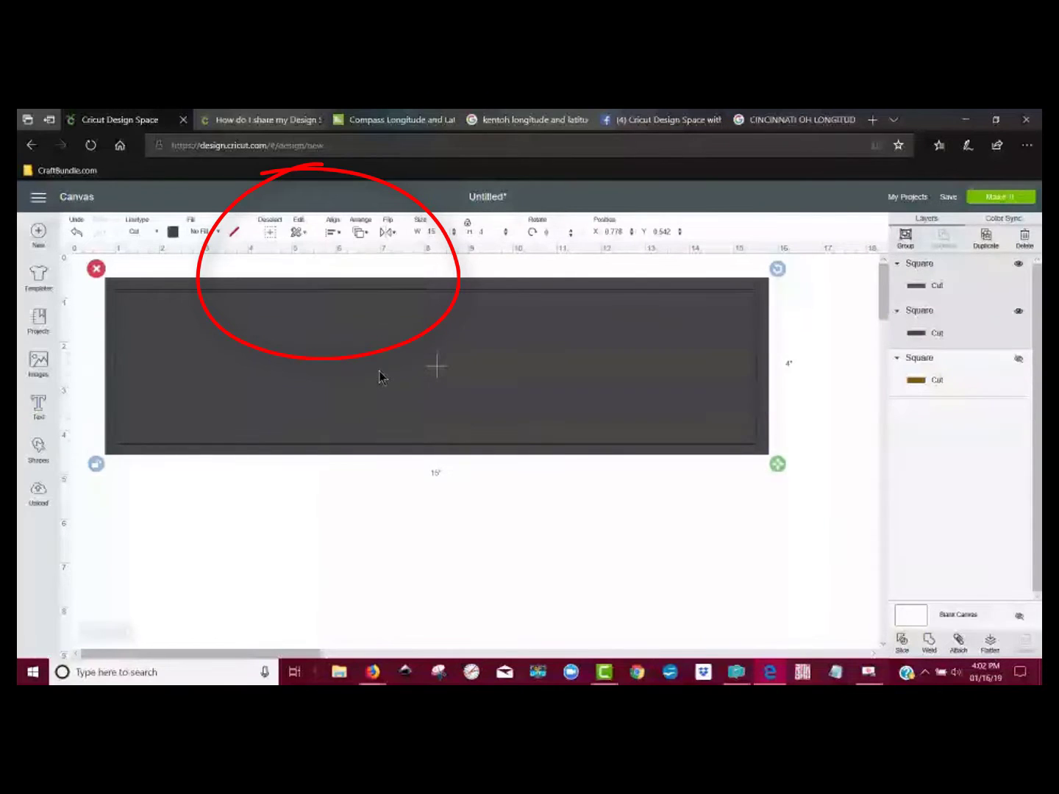
Step: Slice the two centred rectangles and delete both solid inner pieces, keeping only the thin frame
click(686, 515)
drag(798, 488, 686, 390)
click(900, 639)
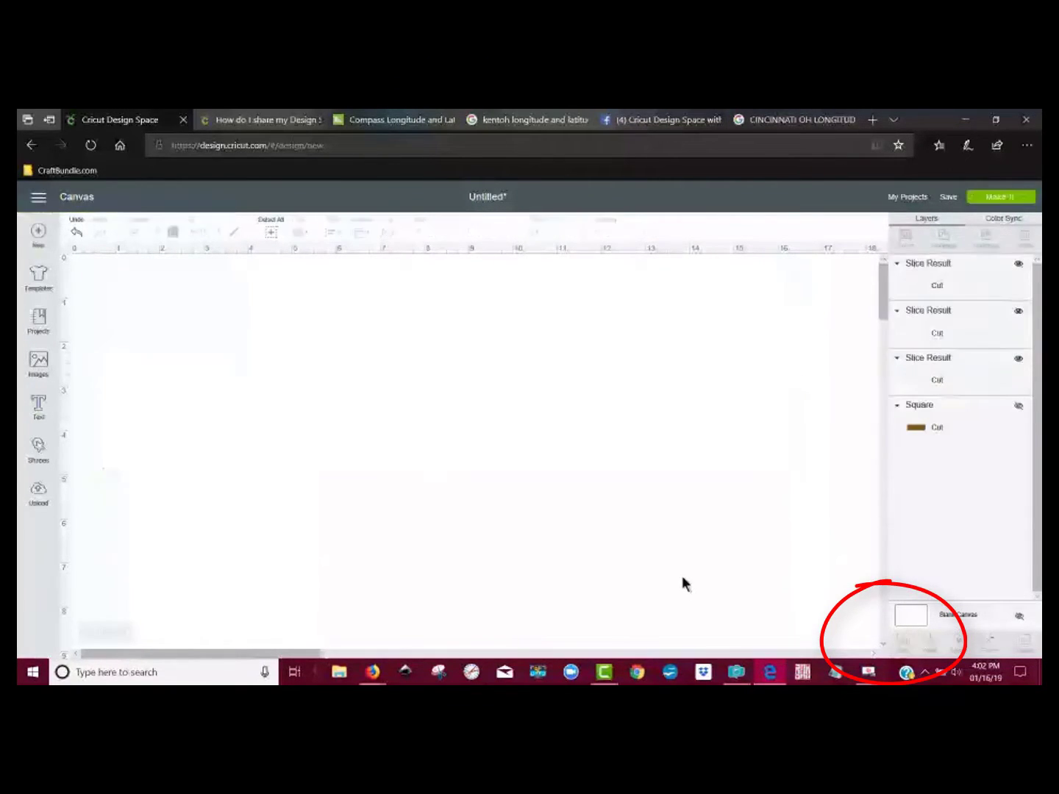
drag(516, 378, 534, 576)
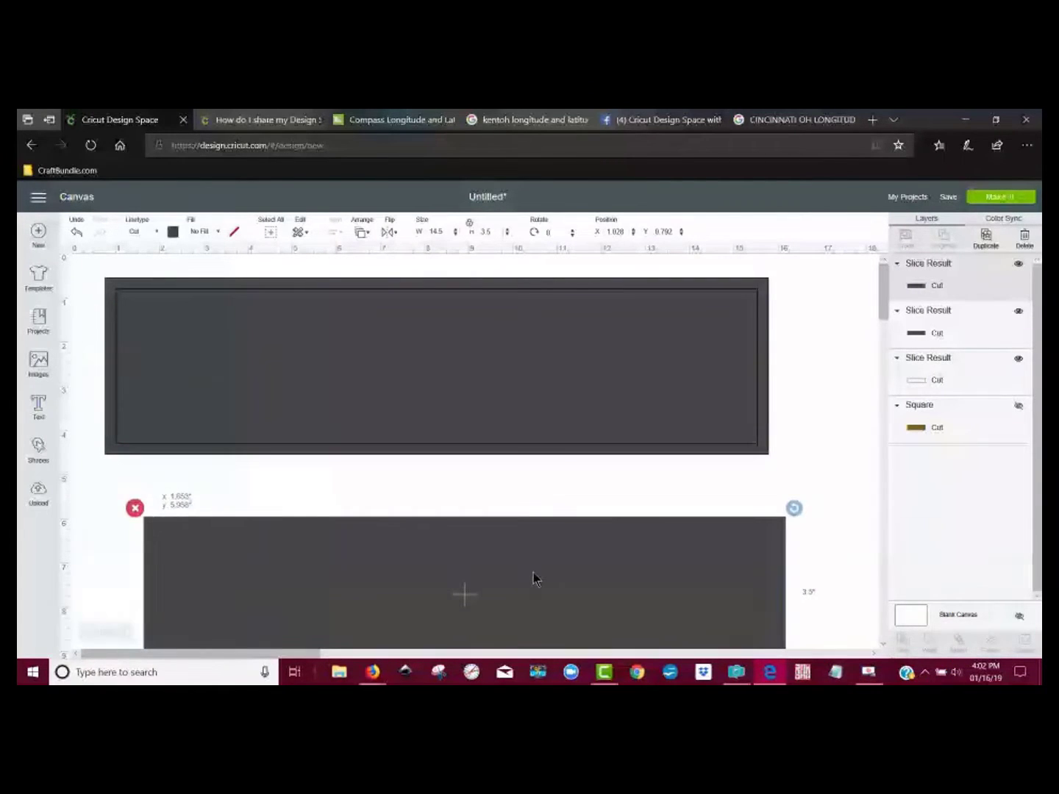
click(136, 509)
drag(246, 372, 341, 612)
click(202, 519)
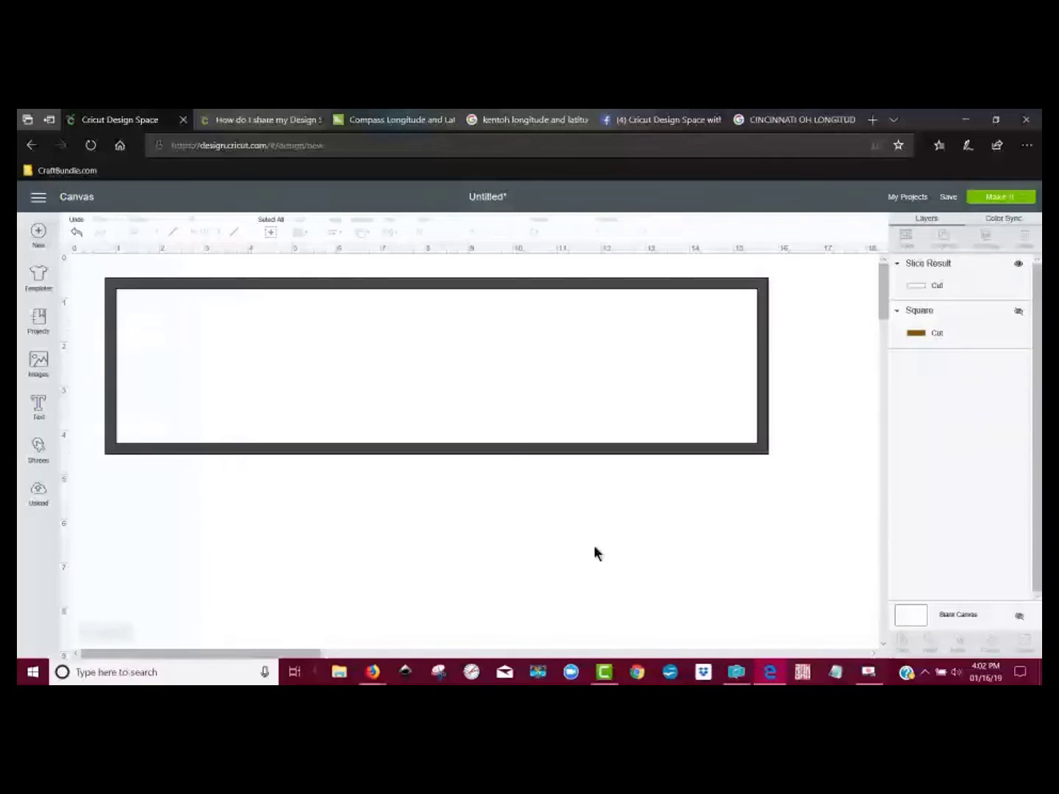
Step: Show the hidden brown rectangle again and position the dark frame centrally on it by eye
click(1018, 311)
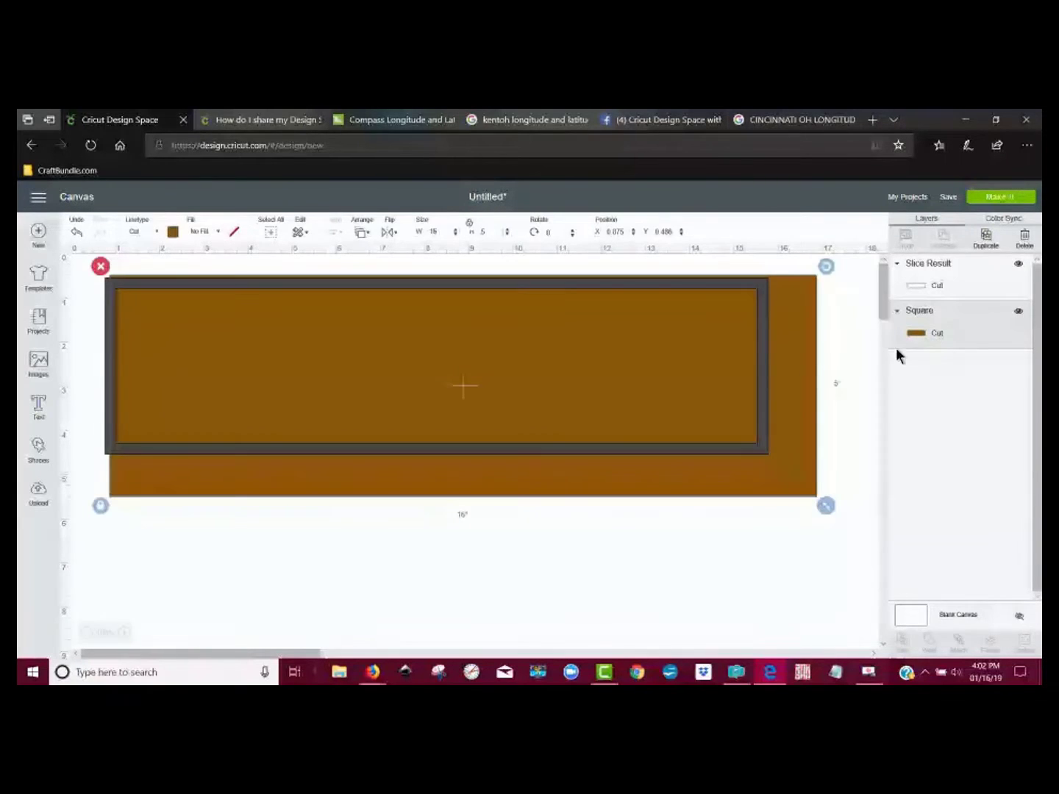
drag(584, 453, 606, 472)
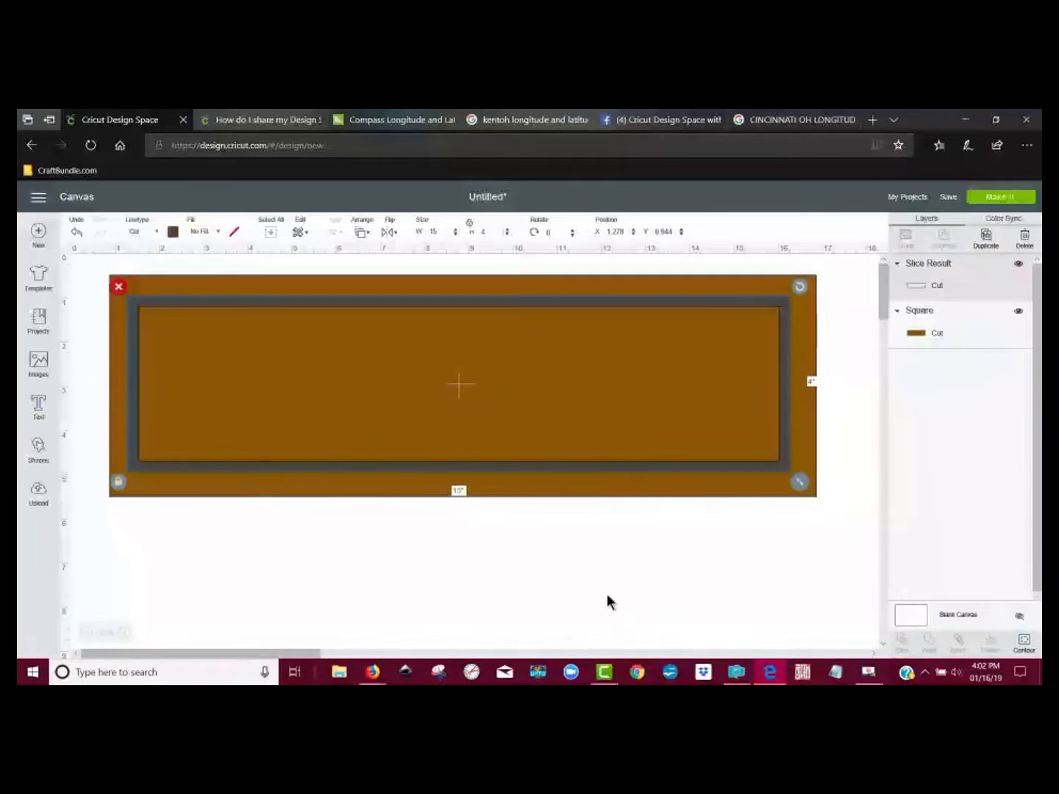
click(607, 594)
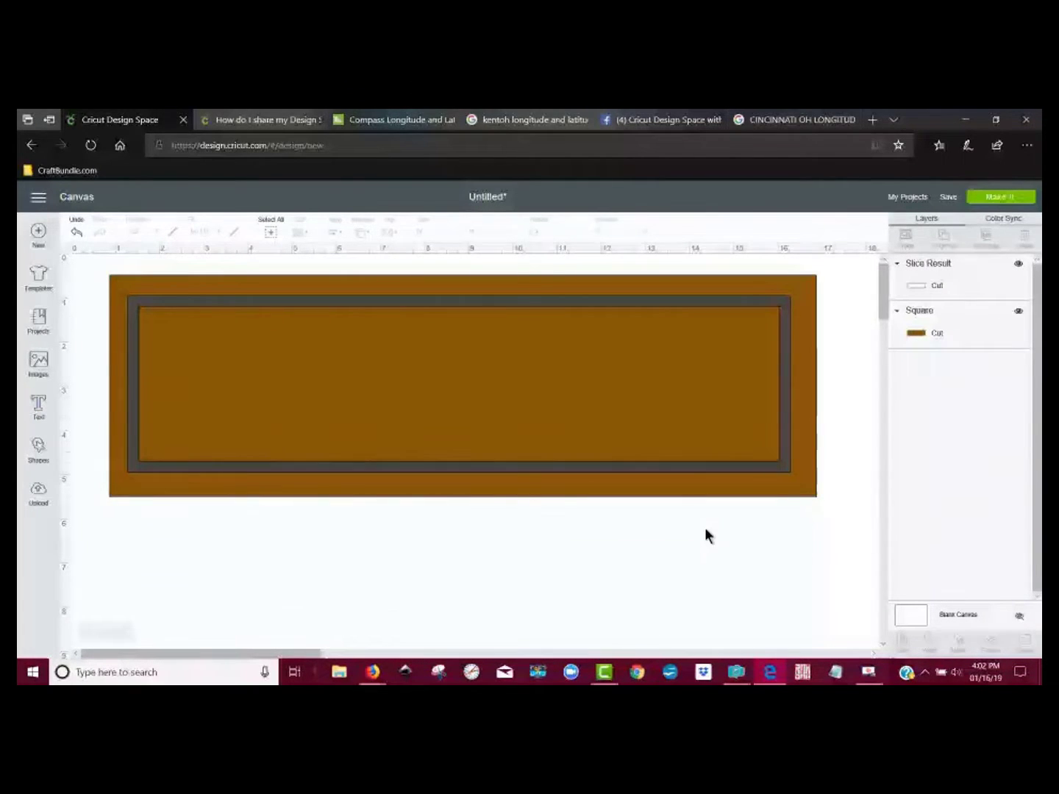
drag(783, 467, 792, 468)
click(697, 603)
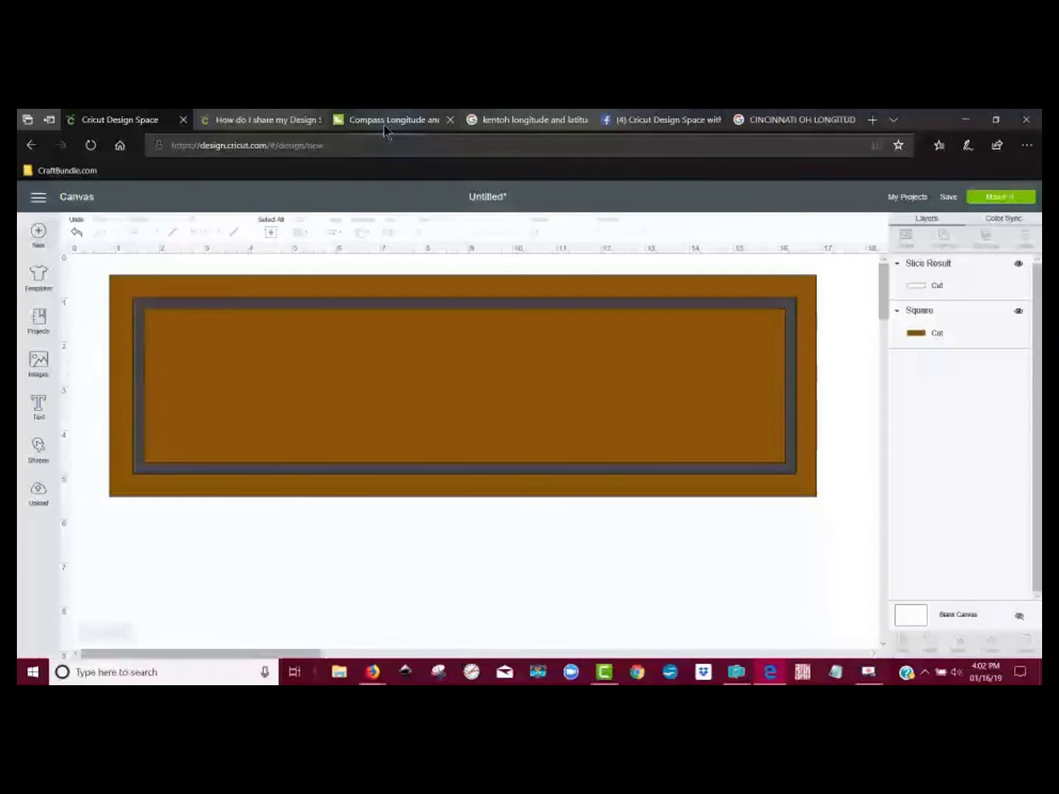
Step: Copy Cincinnati's coordinates, 39.1031° N, 84.5120° W, from the Google search results
click(774, 120)
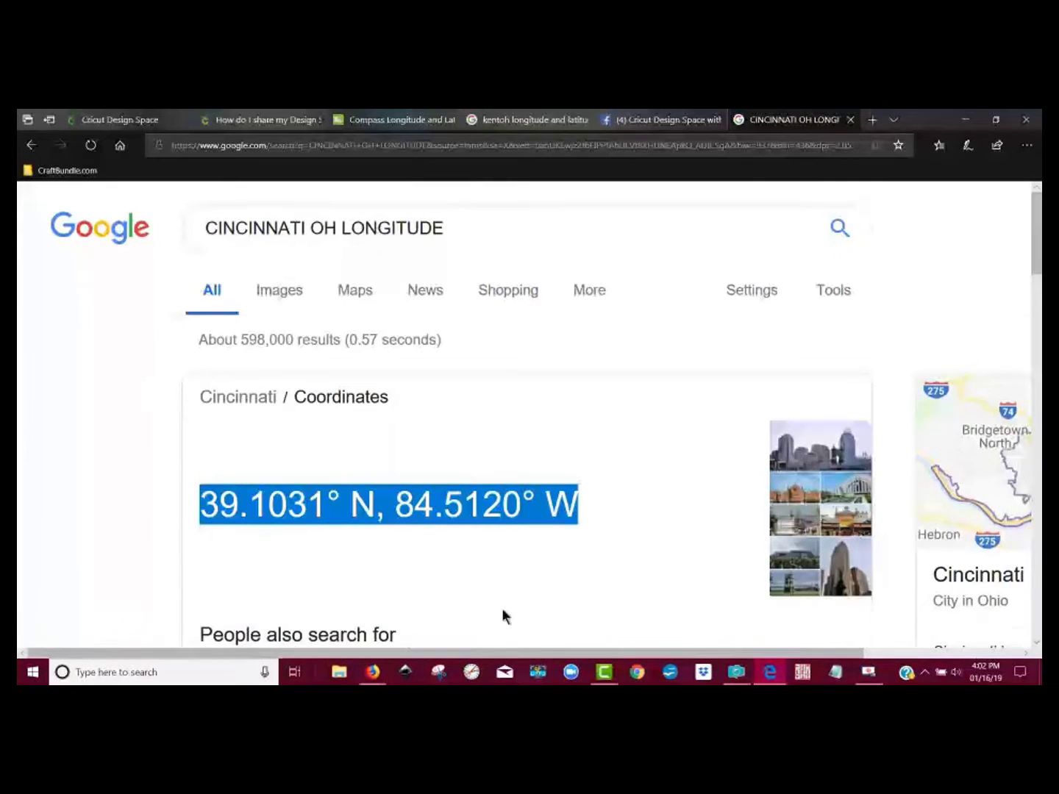
drag(599, 513, 195, 519)
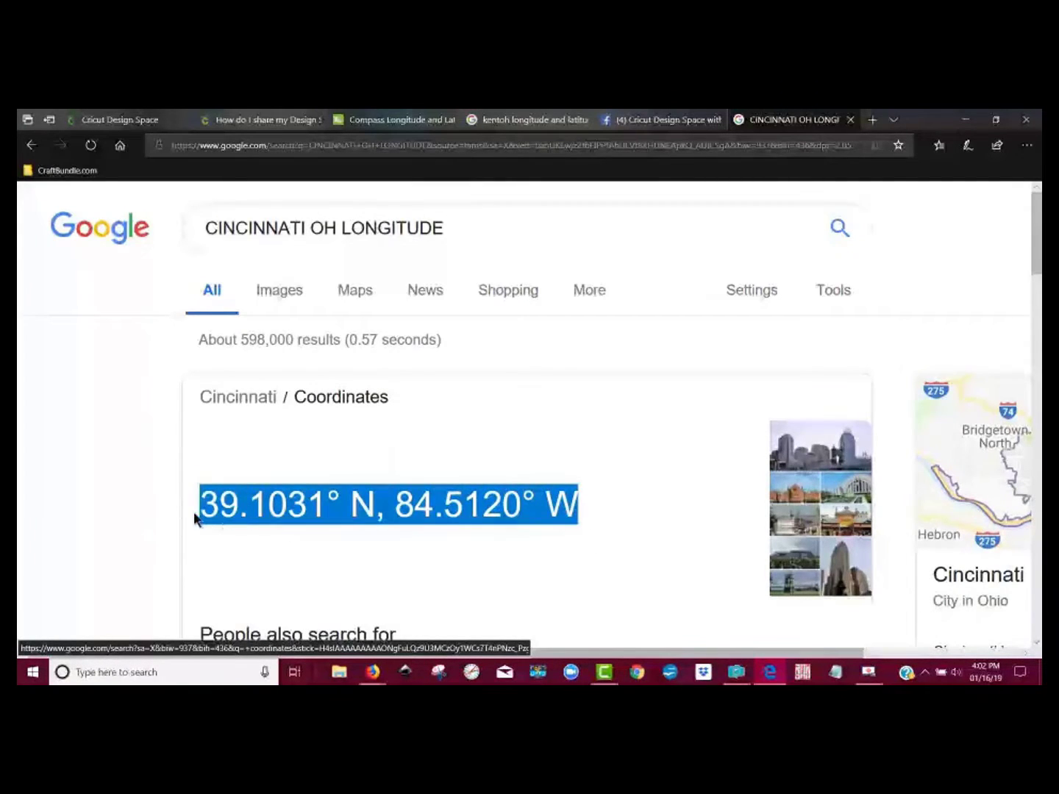
right_click(237, 519)
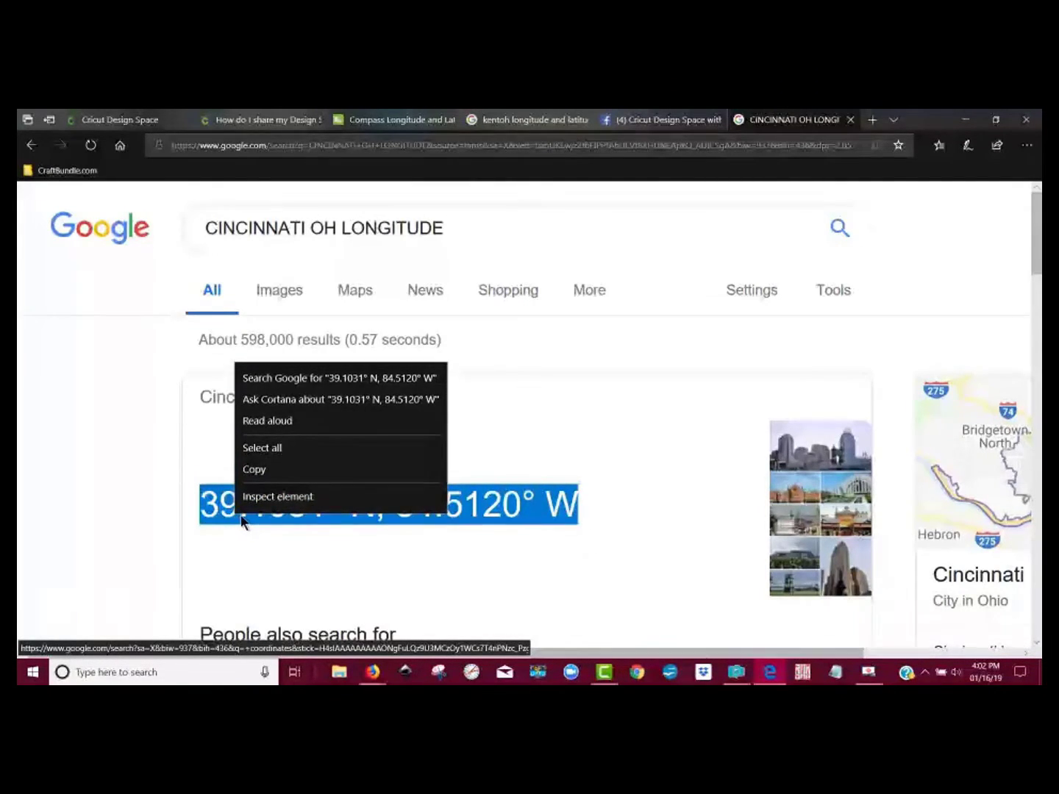
click(275, 470)
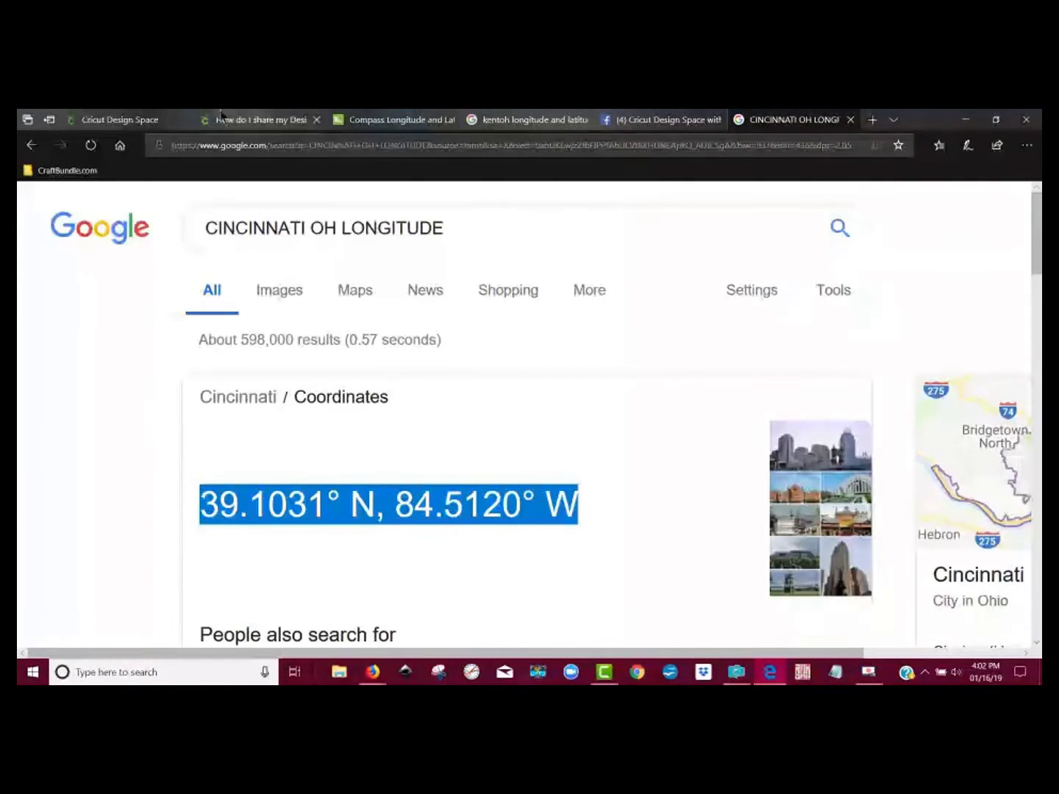
Step: Return to Cricut Design Space and paste the copied coordinates into a new text object below the sign
click(118, 119)
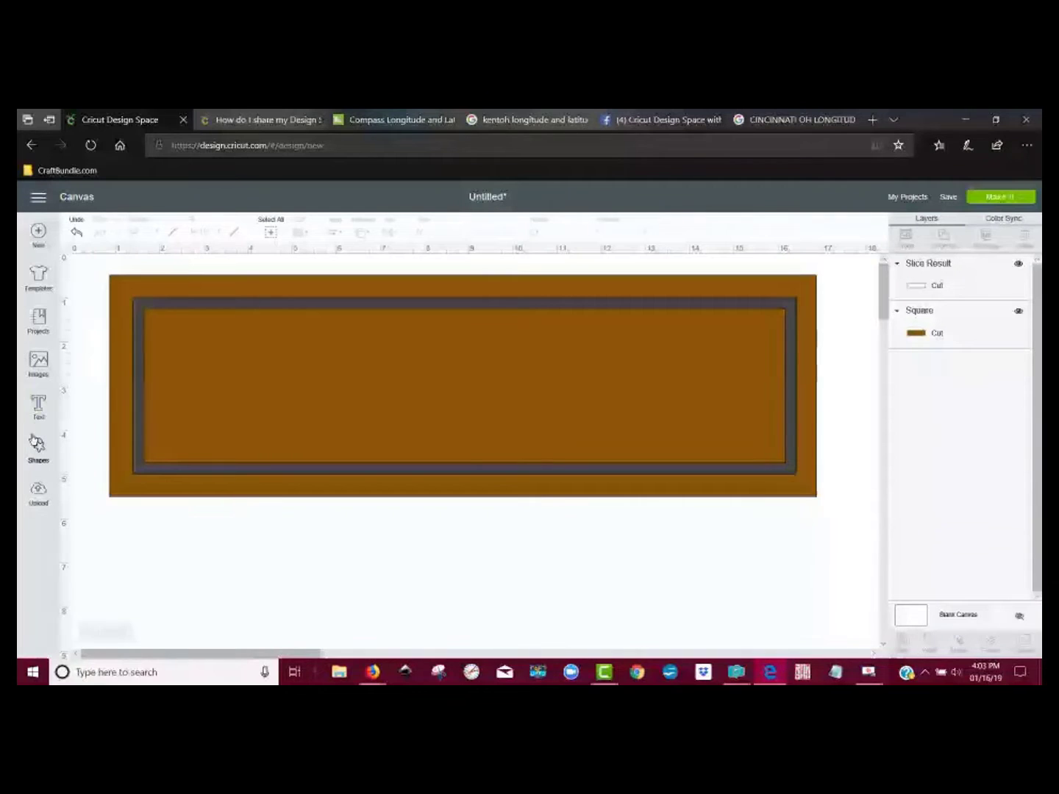
click(39, 405)
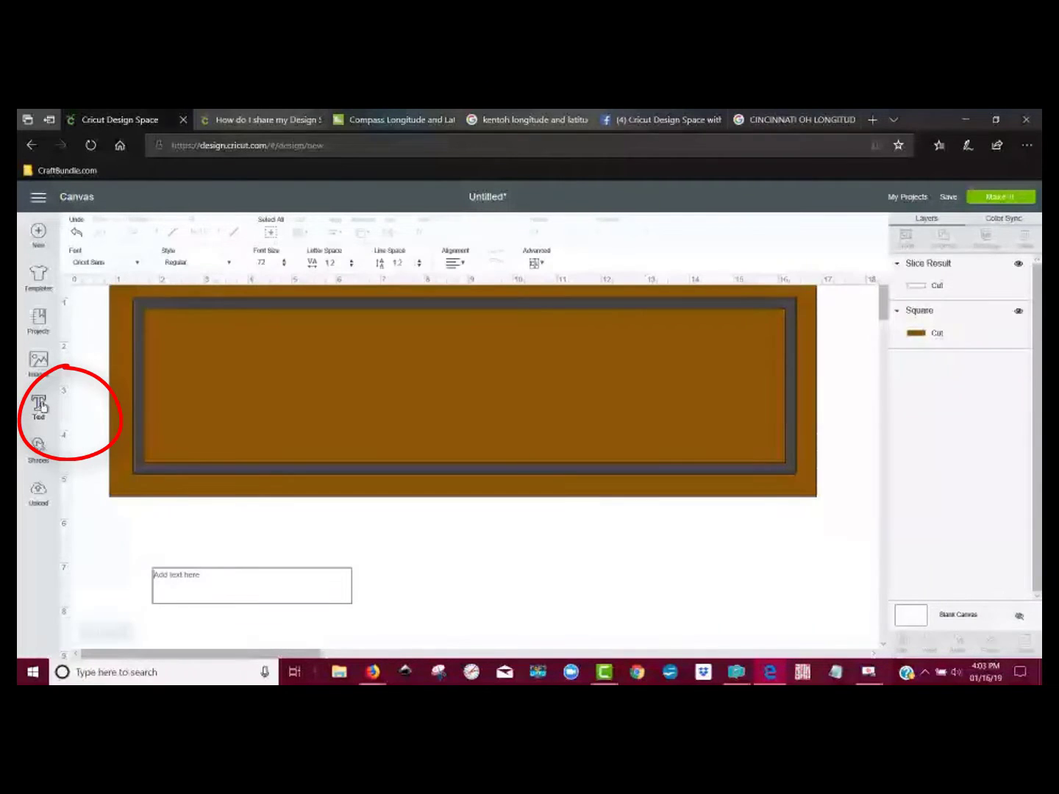
right_click(189, 588)
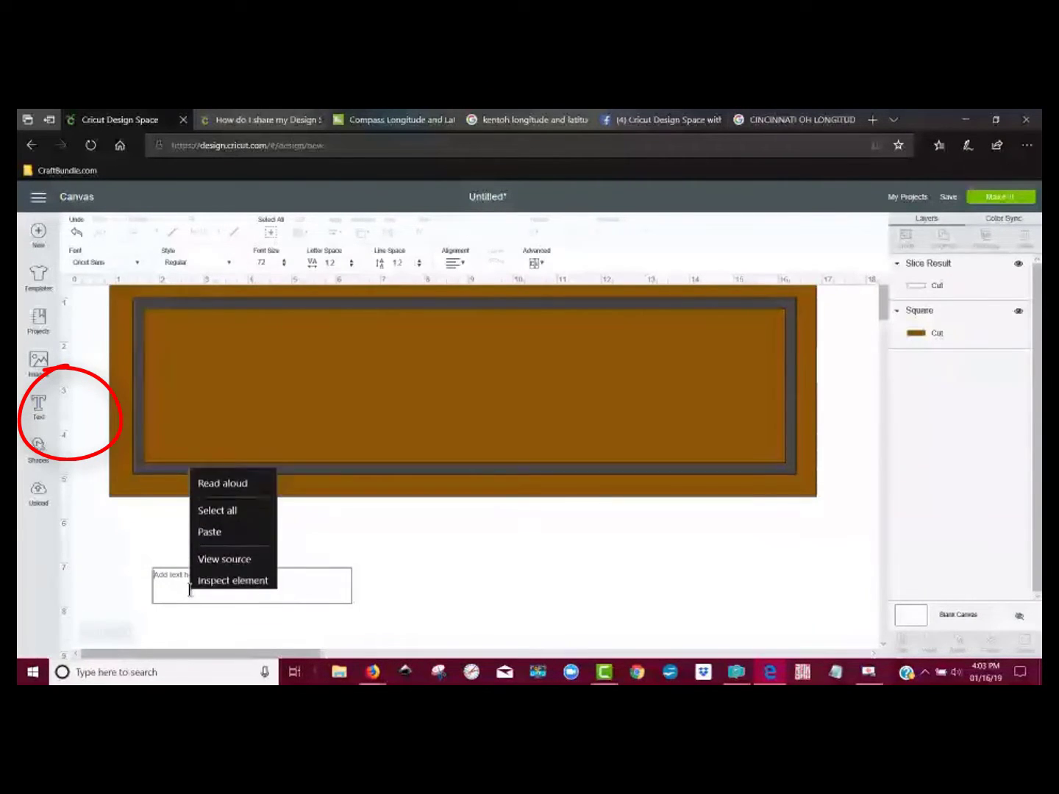
click(209, 524)
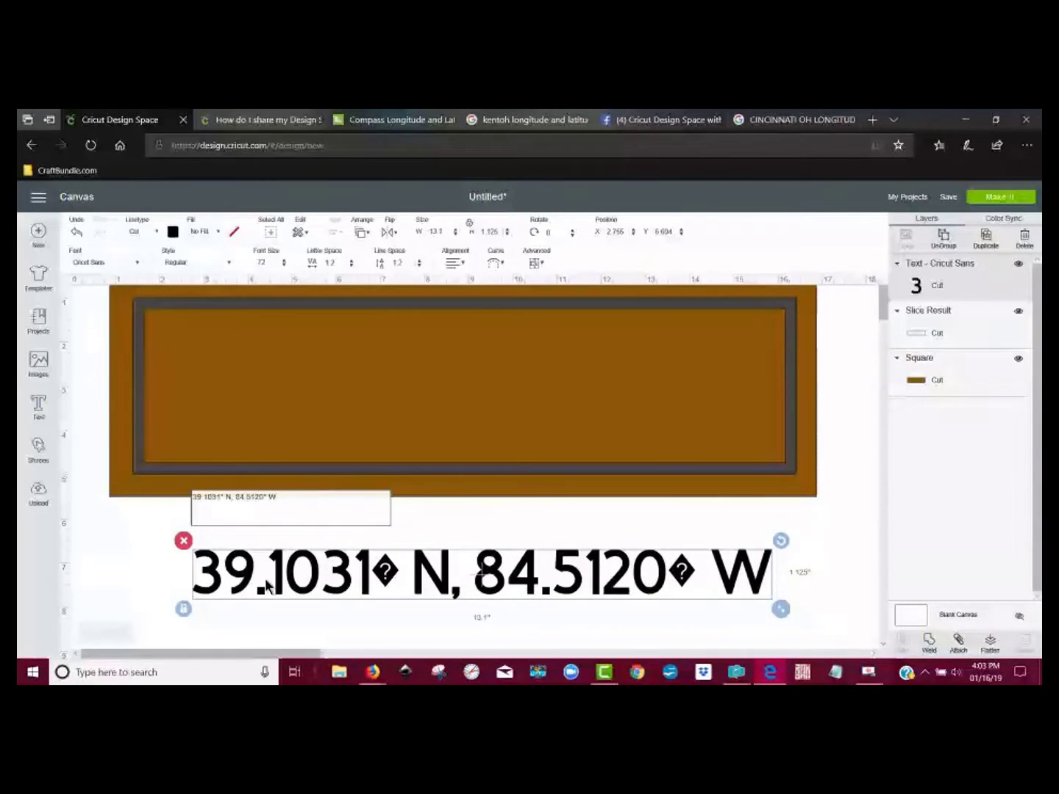
Step: Search the fonts for "times" and set the coordinates text to Times New Roman
click(117, 260)
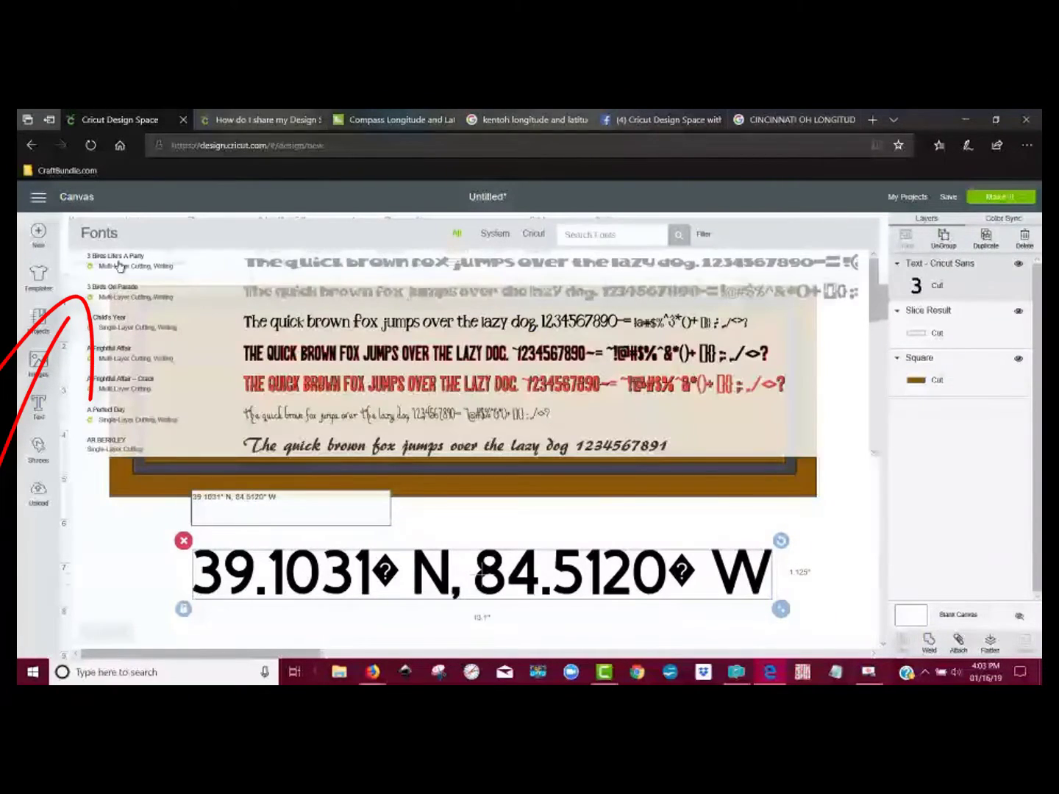
click(623, 224)
text(tIMES)
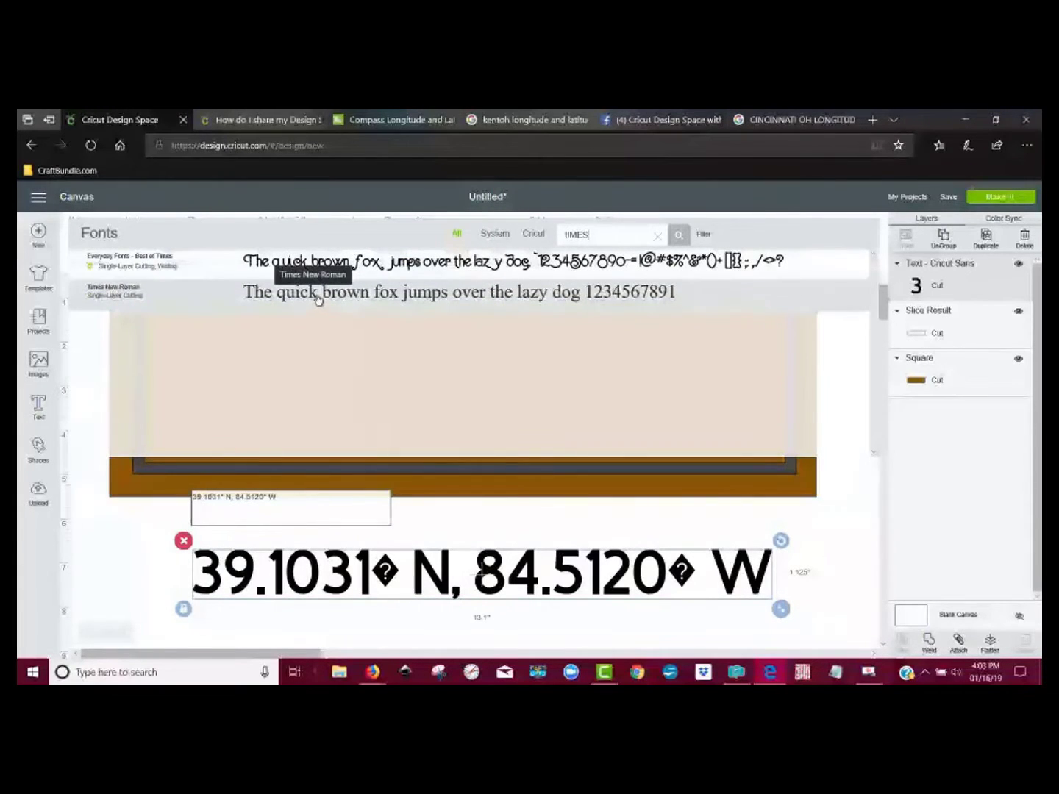
click(318, 297)
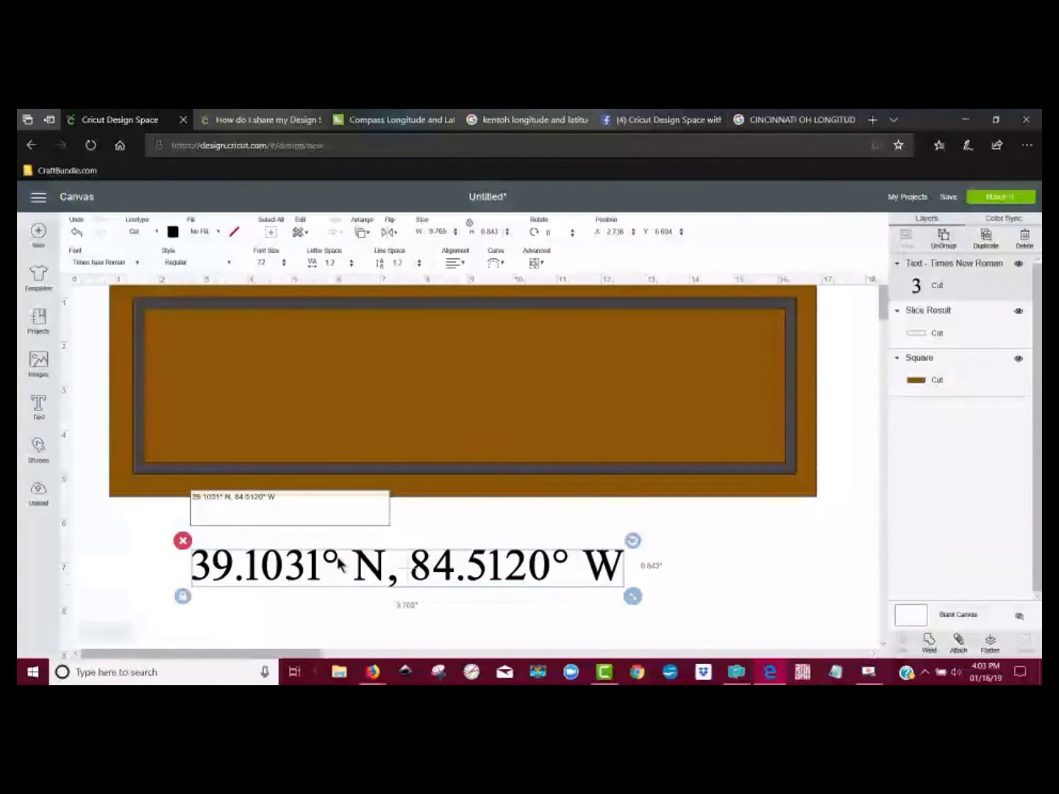
Step: Edit the coordinates text to remove the "N," and "W" direction letters, leaving 39.1031° 84.5120°
click(400, 585)
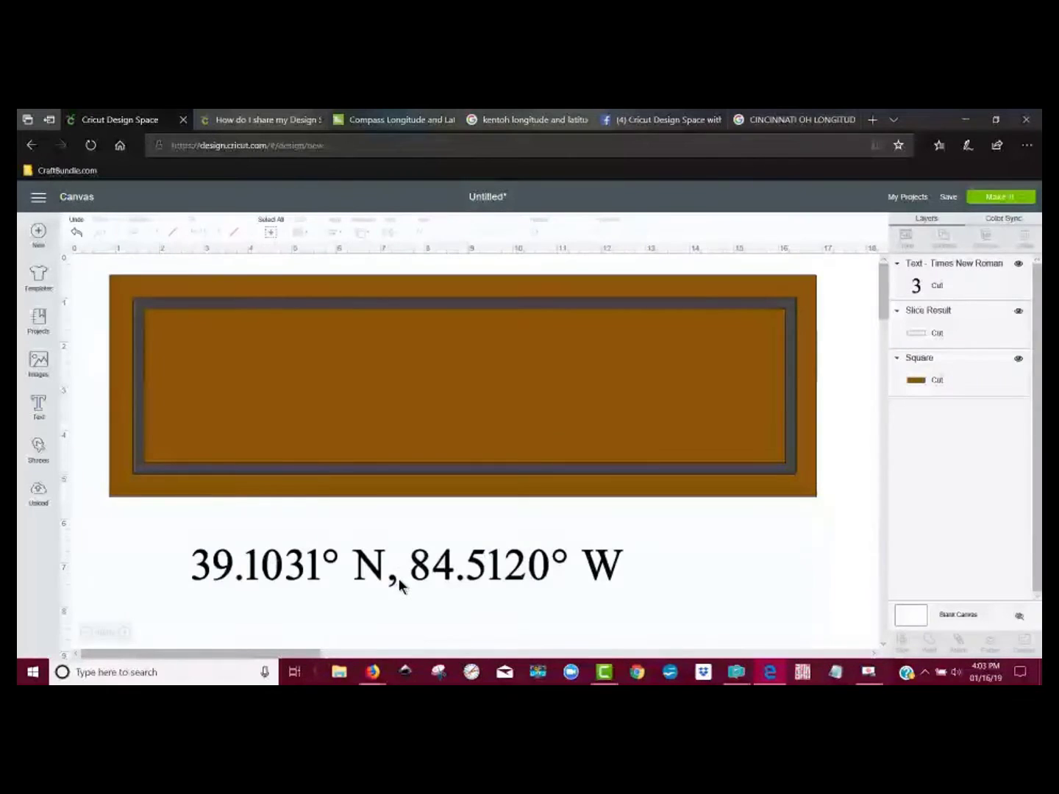
click(399, 586)
click(395, 582)
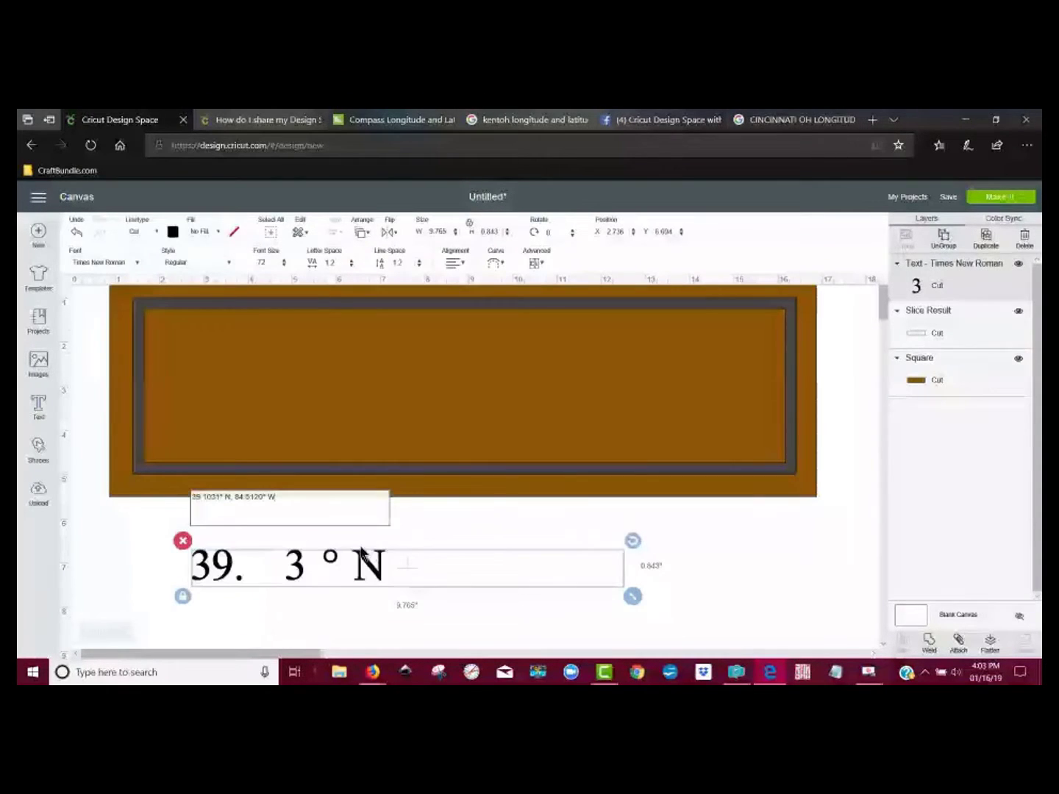
click(238, 502)
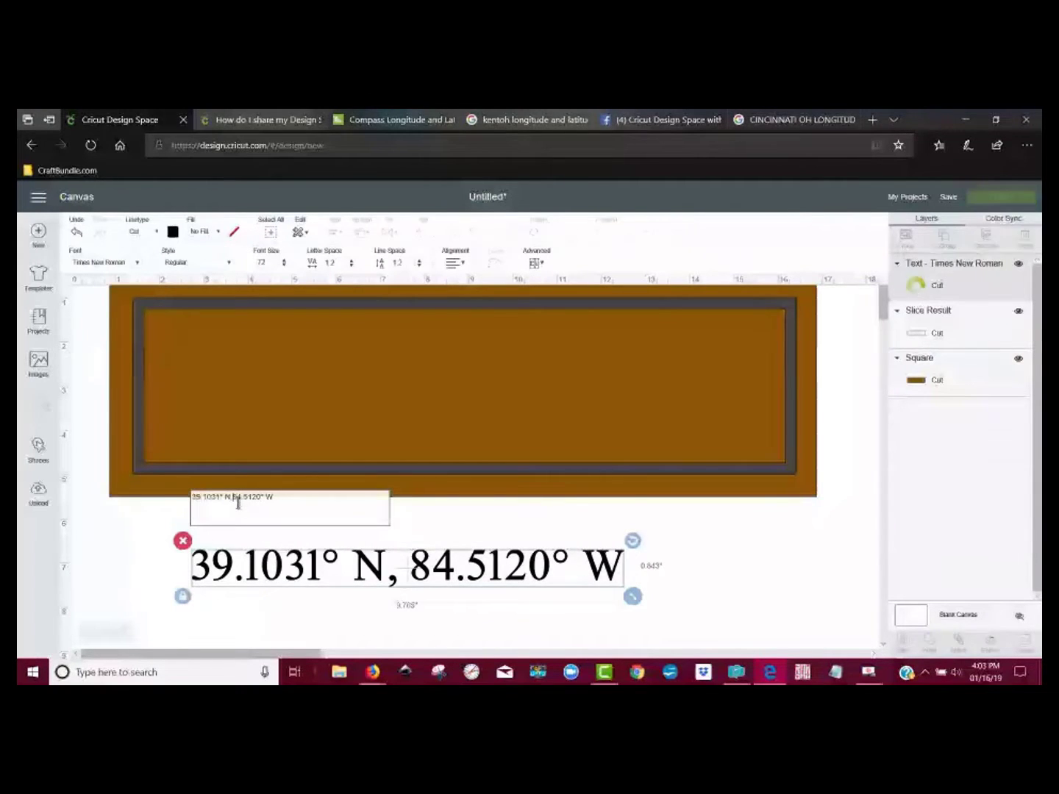
key(BackSpace)
key(BackSpace)
key(BackSpace)
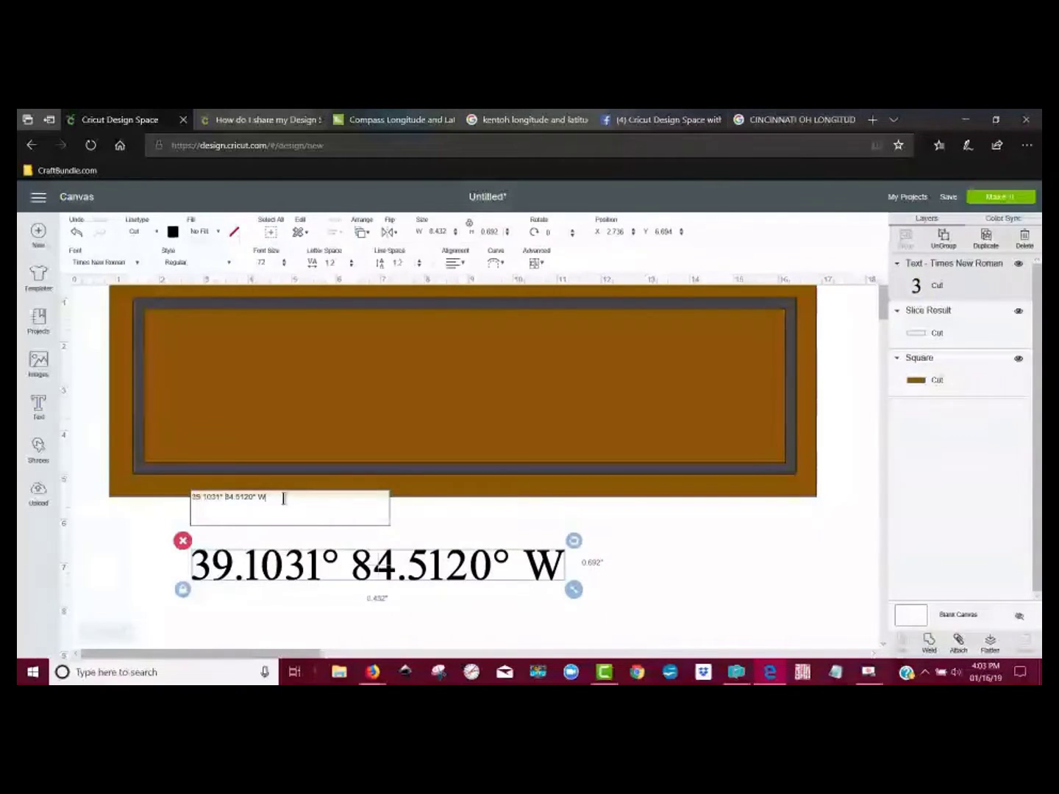
key(BackSpace)
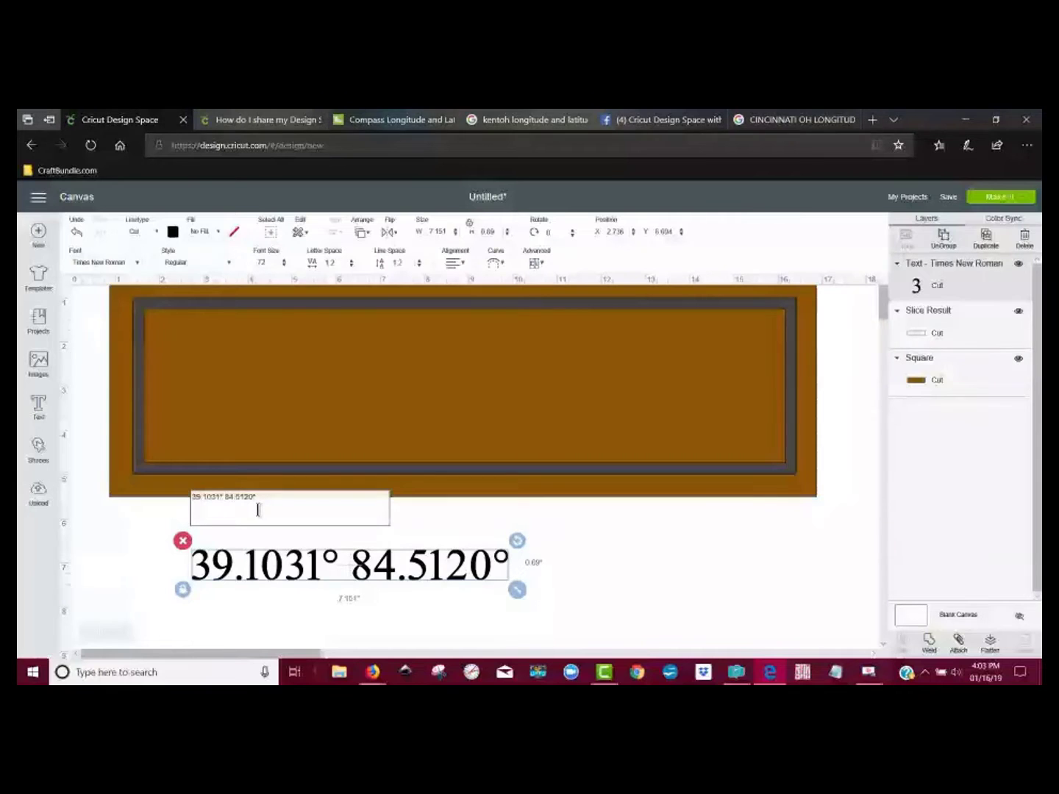
Step: Insert "LAT." in front of 39.1031° in the coordinates text, correcting any mistyped characters
text(1)
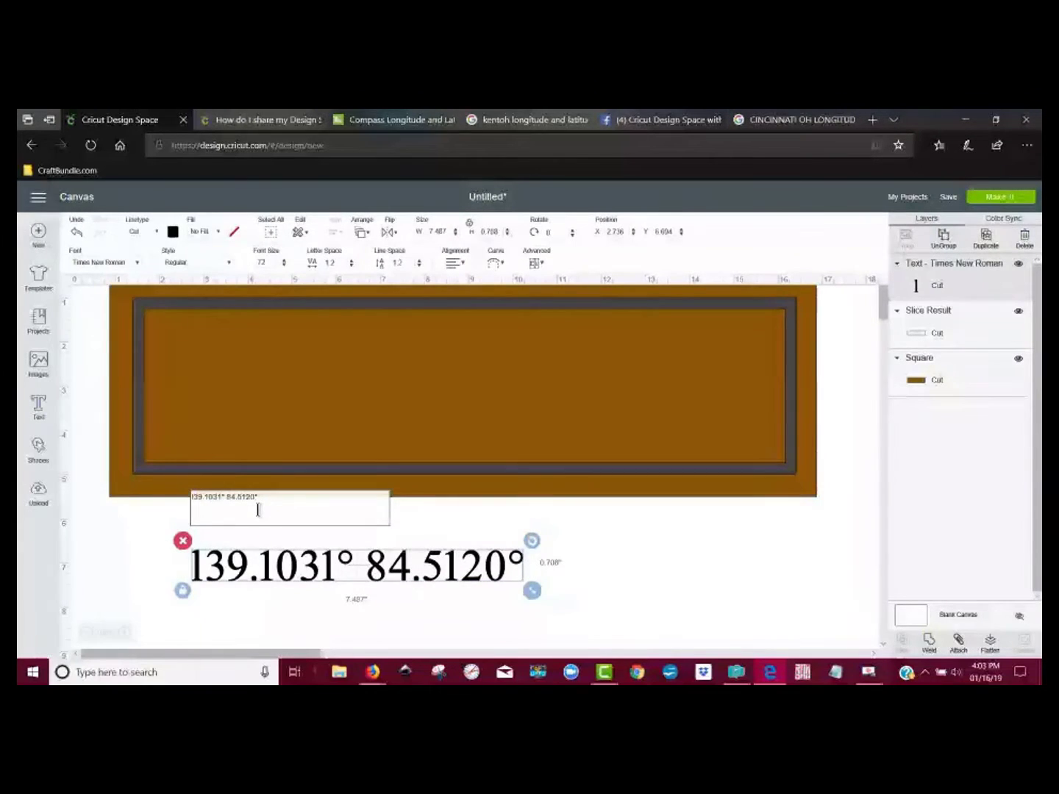
text(AY)
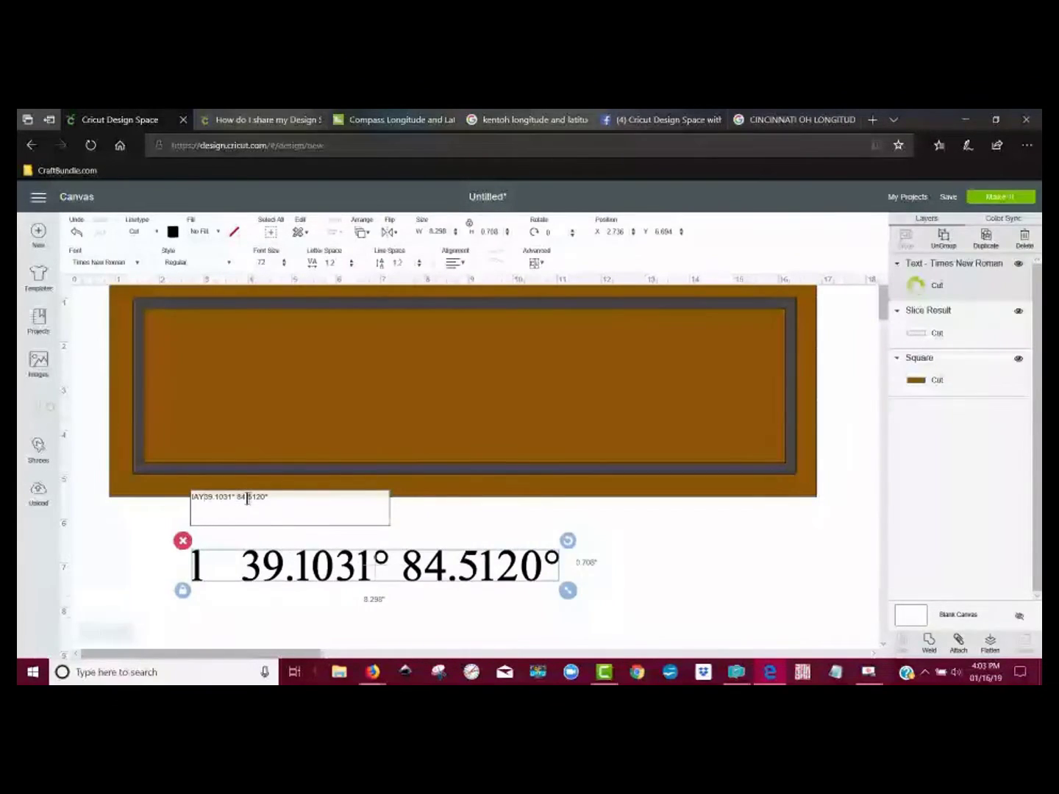
key(BackSpace)
key(BackSpace)
key(BackSpace)
text(LA)
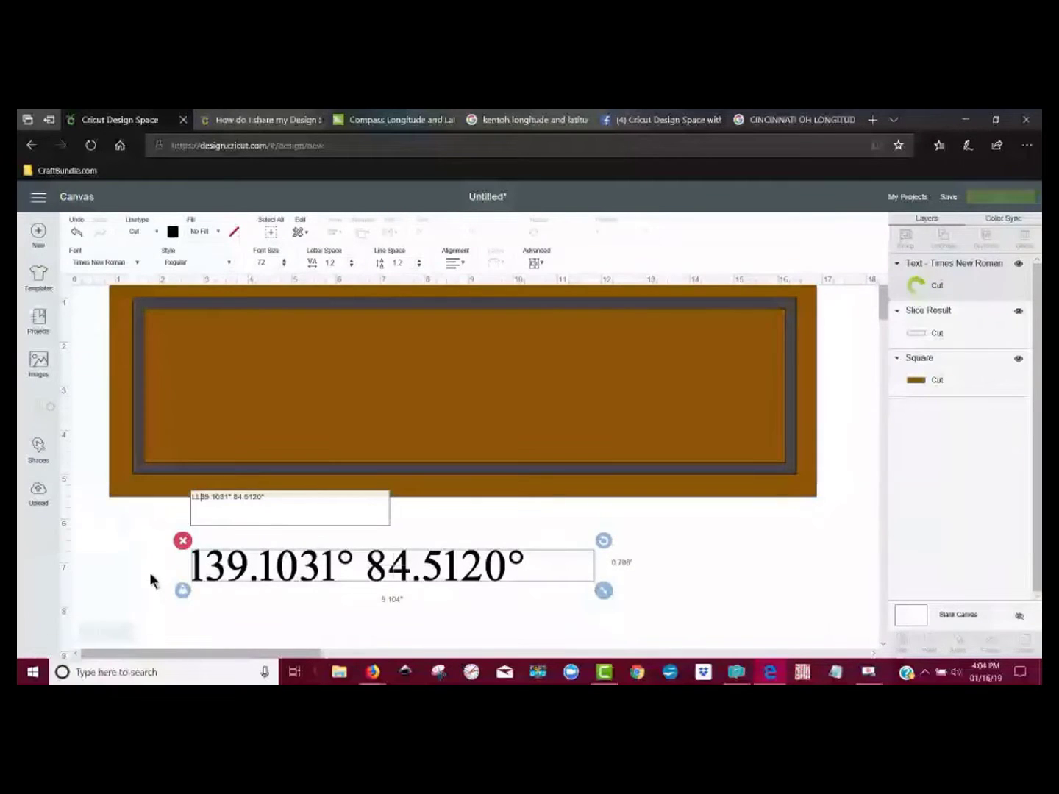
key(BackSpace)
text(S)
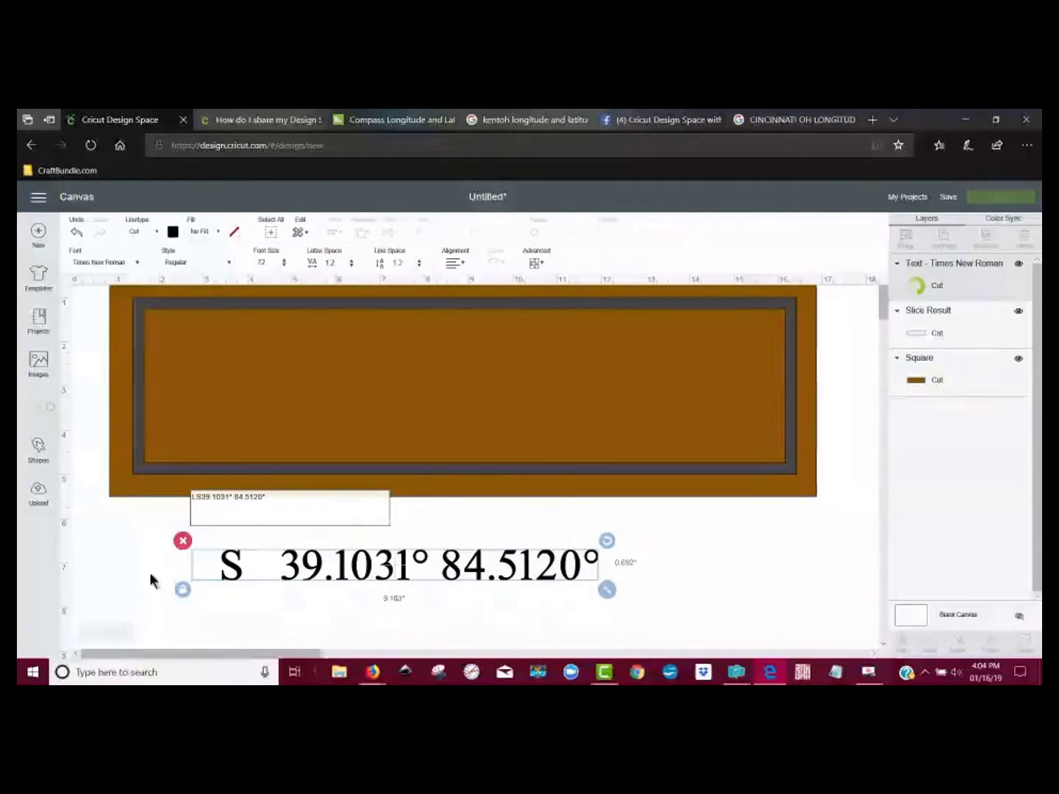
key(BackSpace)
text(AT.)
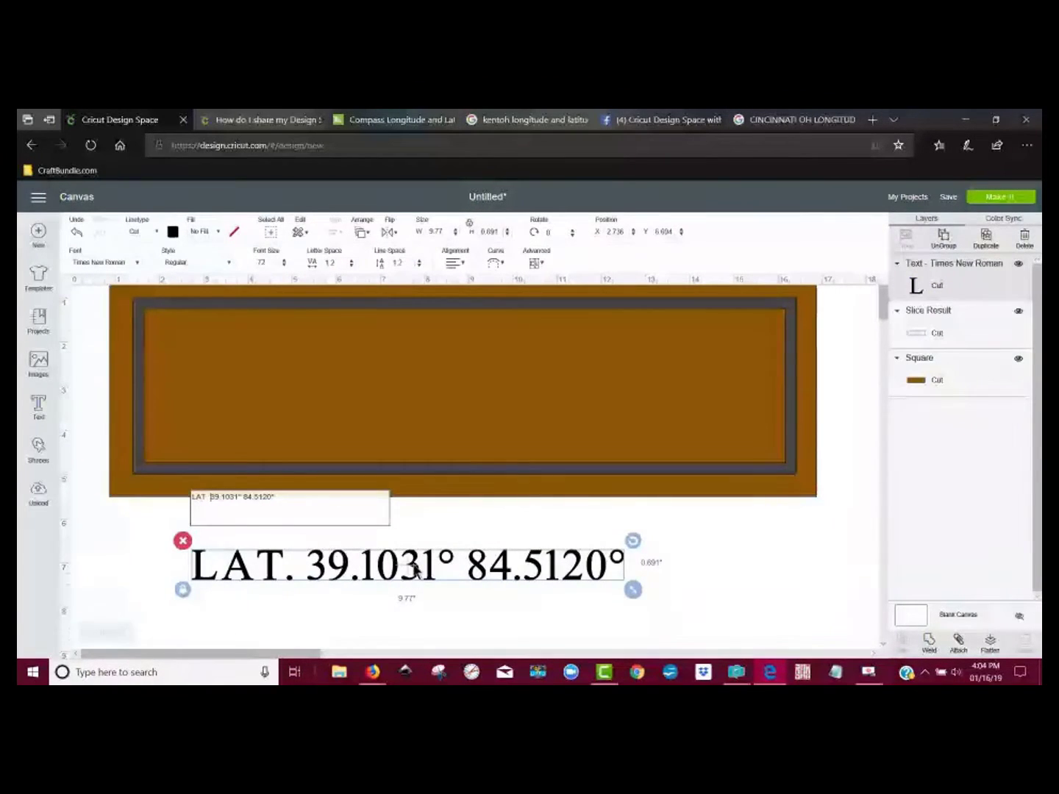
Step: Insert "LONG." before 84.5120° with extra spacing, and move the coordinates line just above the frame's lower edge
click(244, 499)
text(LONG.)
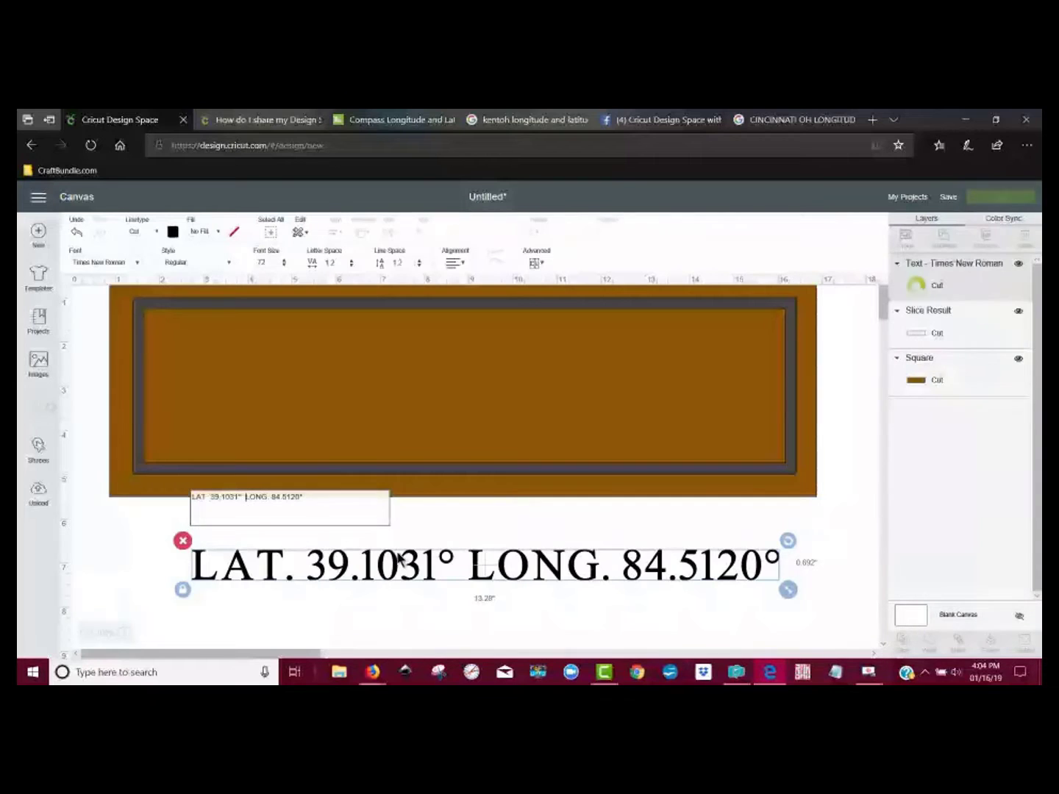
click(705, 623)
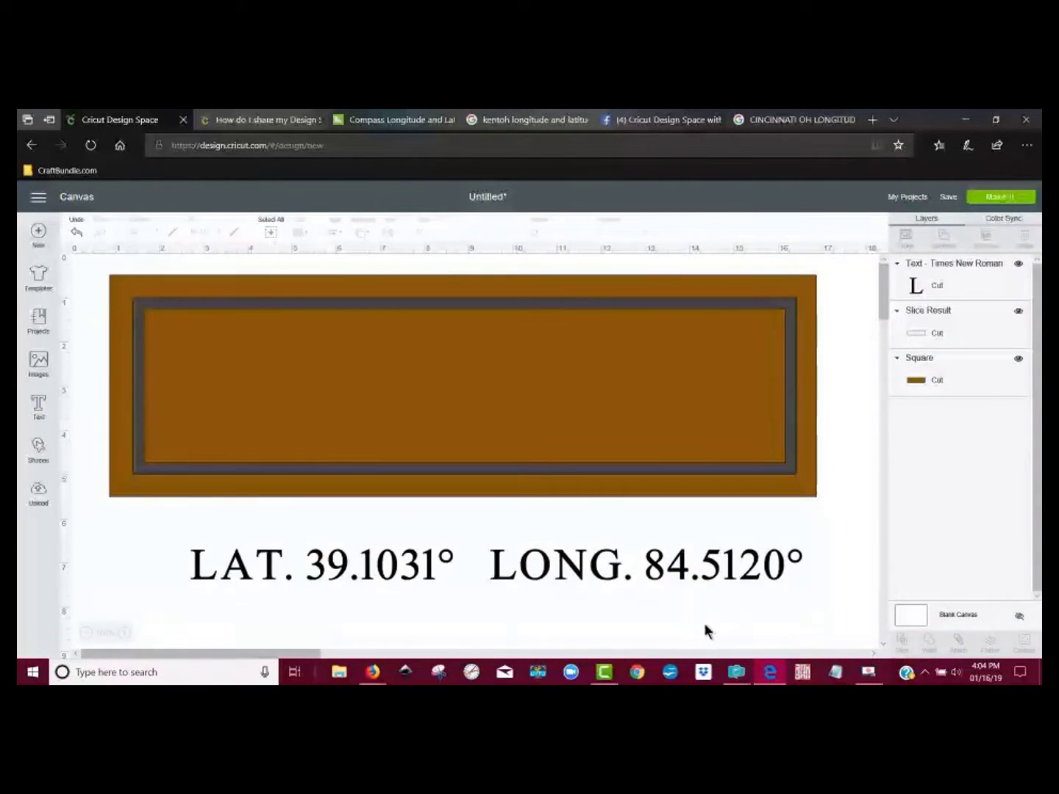
drag(610, 573, 581, 452)
click(614, 556)
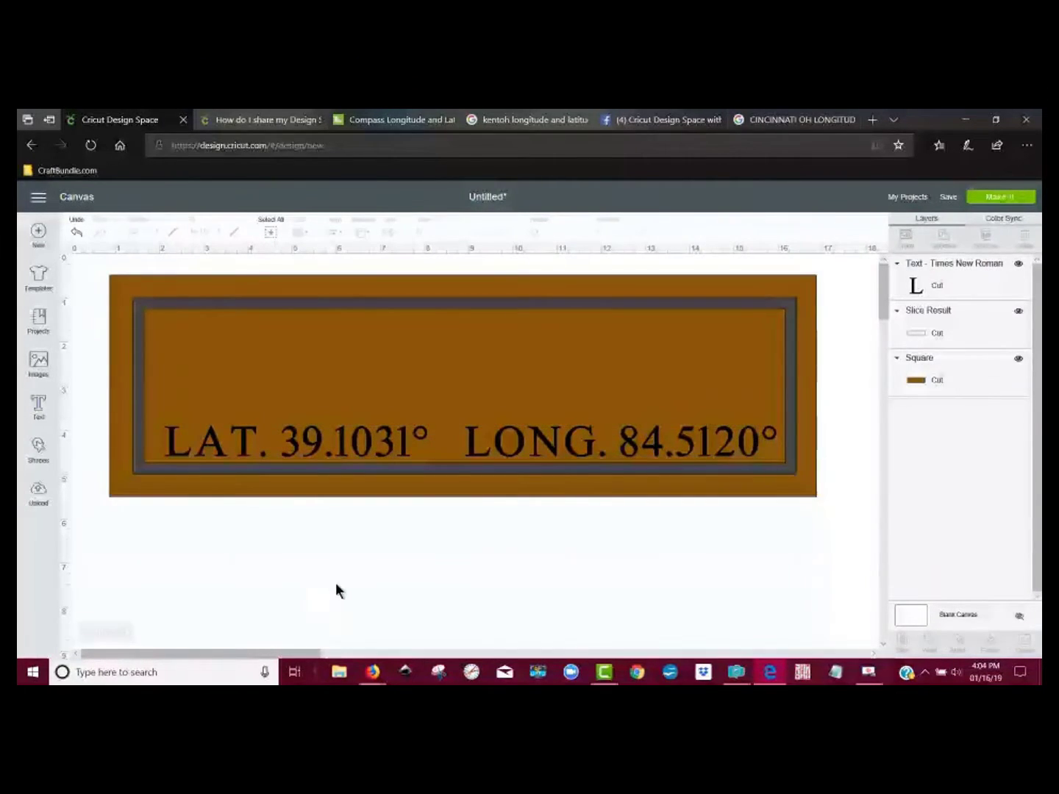
Step: Add a new Times New Roman text object reading "CINCINNATI" below the sign
click(39, 406)
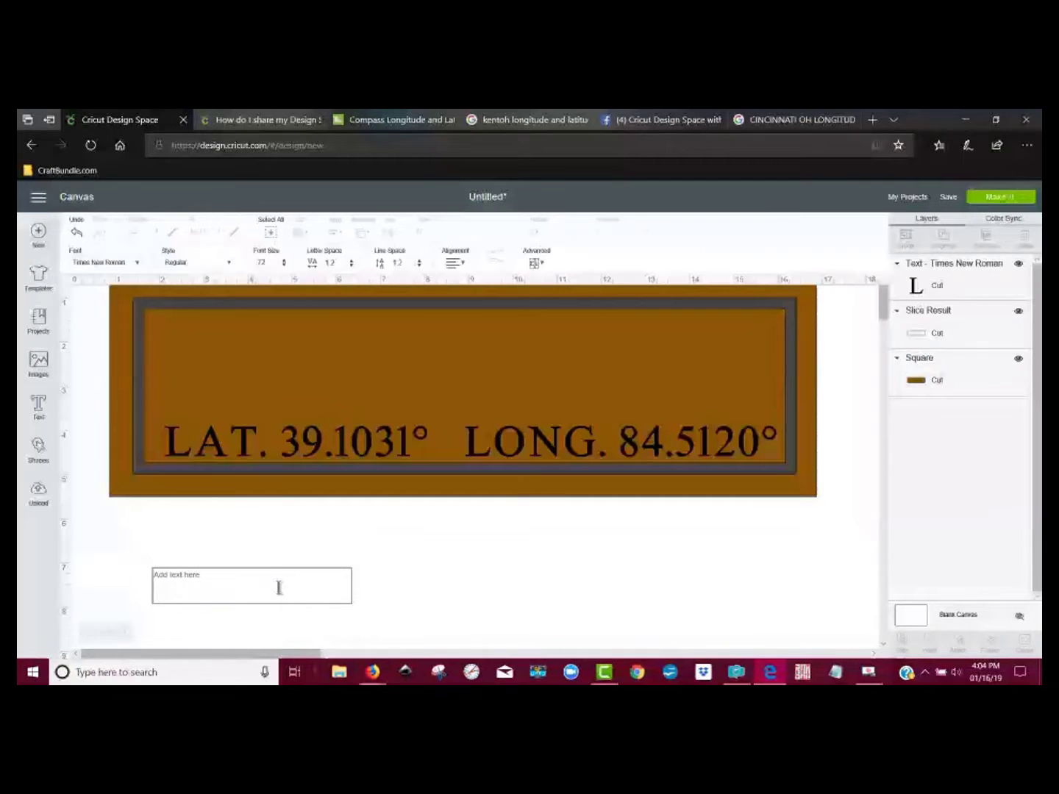
text(CIN)
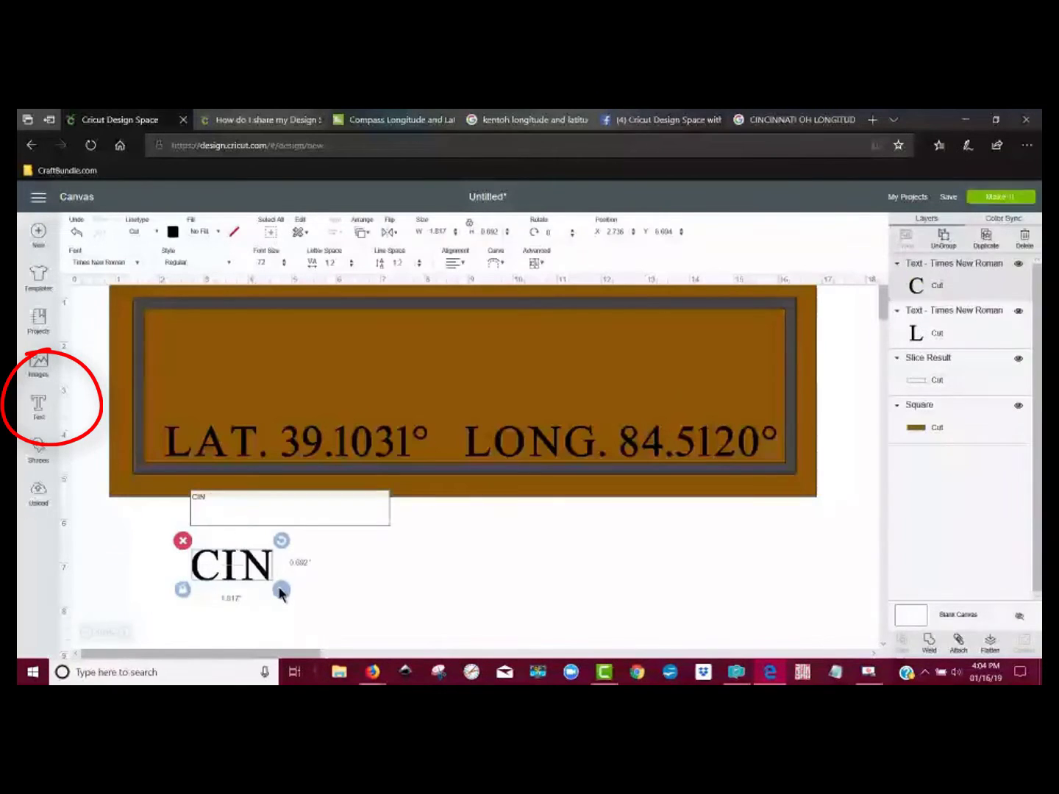
text(CINNATI)
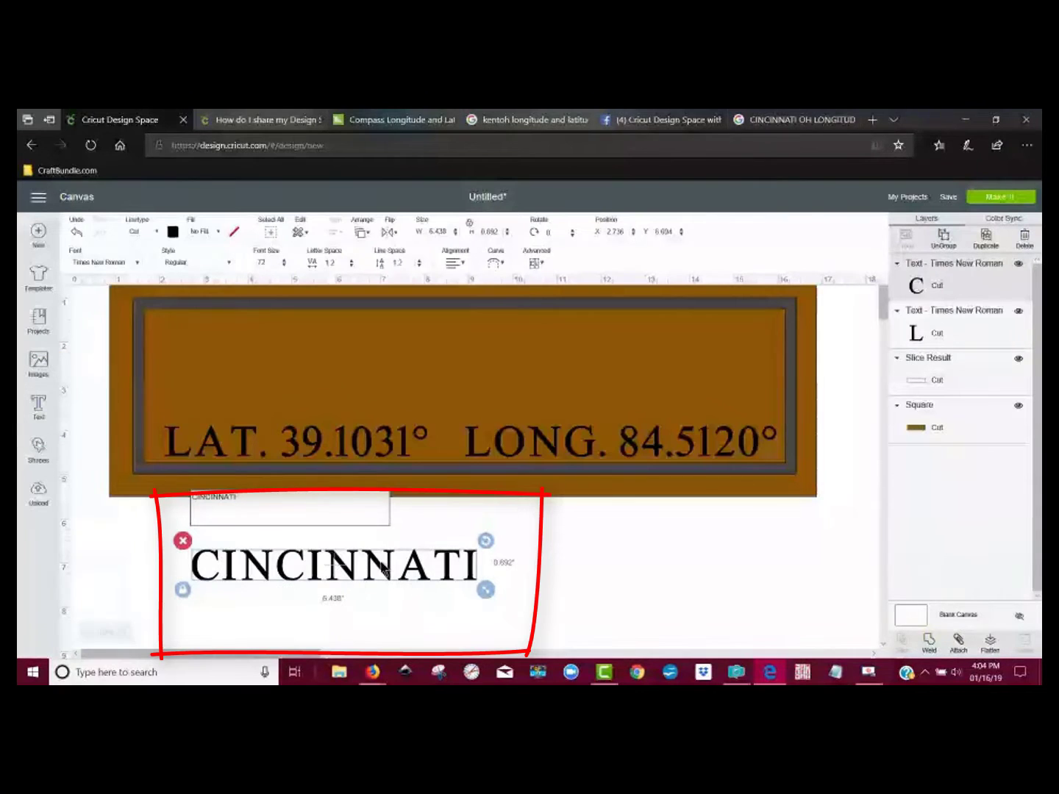
click(593, 587)
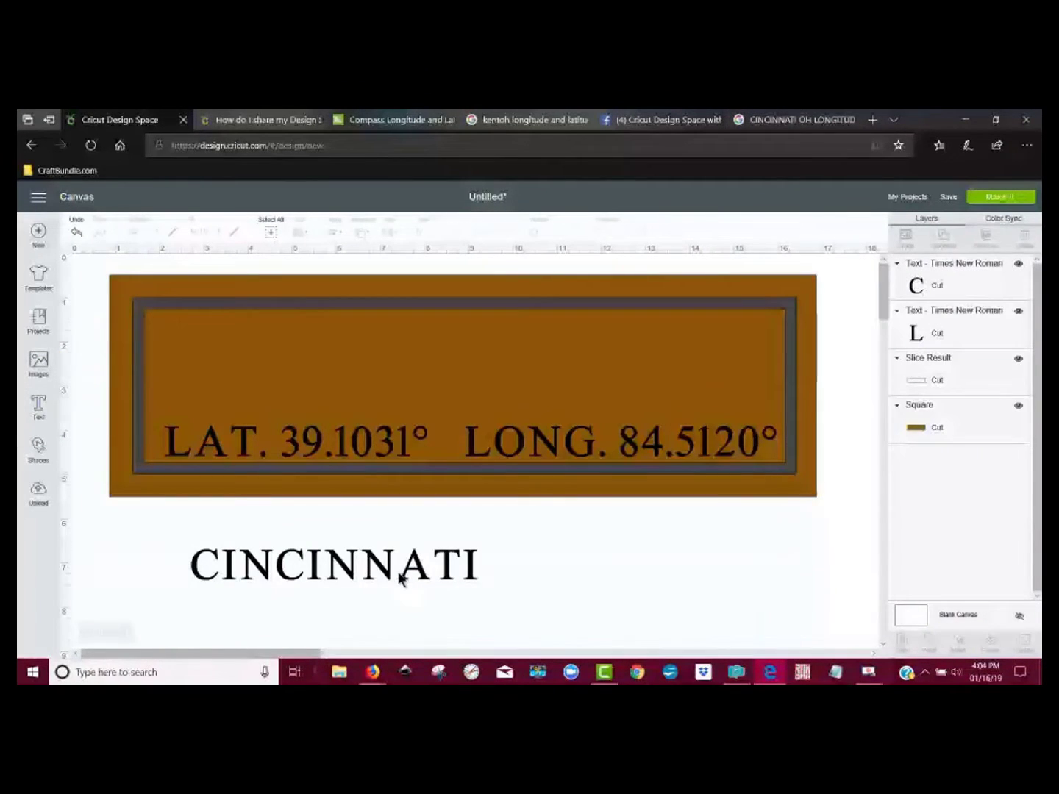
Step: Move CINCINNATI into the frame above the coordinates and enlarge it to nearly span the frame's inner width
mouse_move(402, 573)
mouse_down()
mouse_move(401, 461)
mouse_move(421, 386)
mouse_move(368, 578)
mouse_move(401, 359)
mouse_up()
click(361, 598)
click(350, 572)
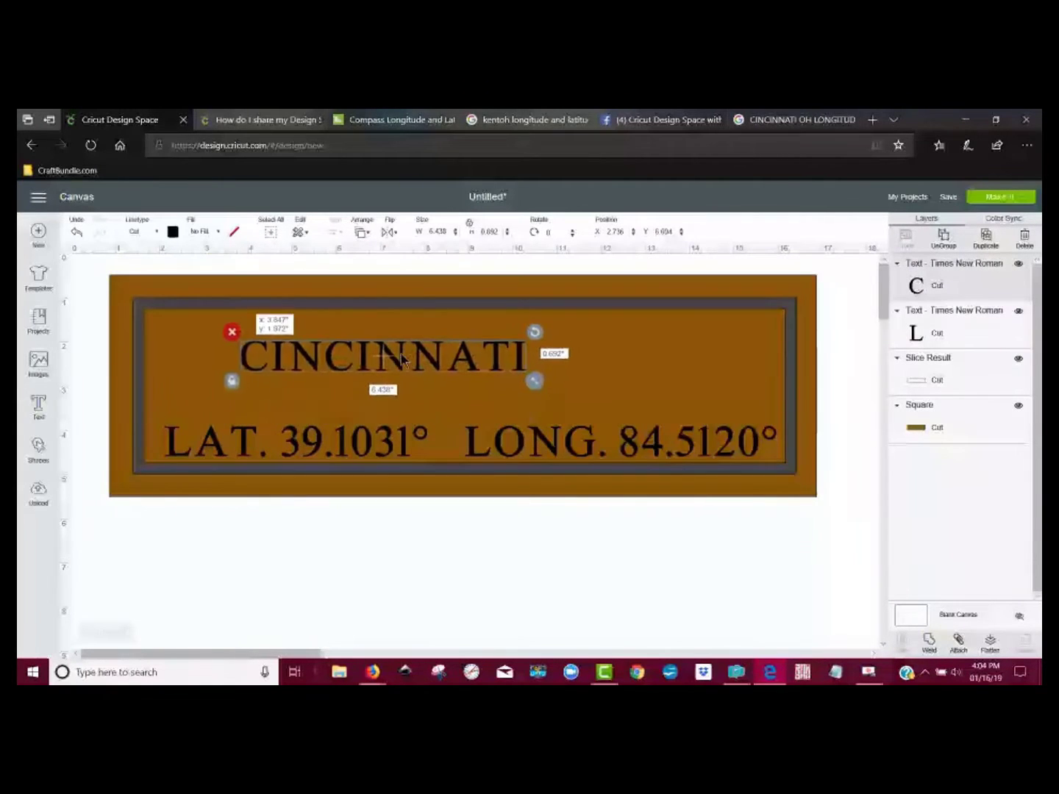
drag(535, 380, 860, 426)
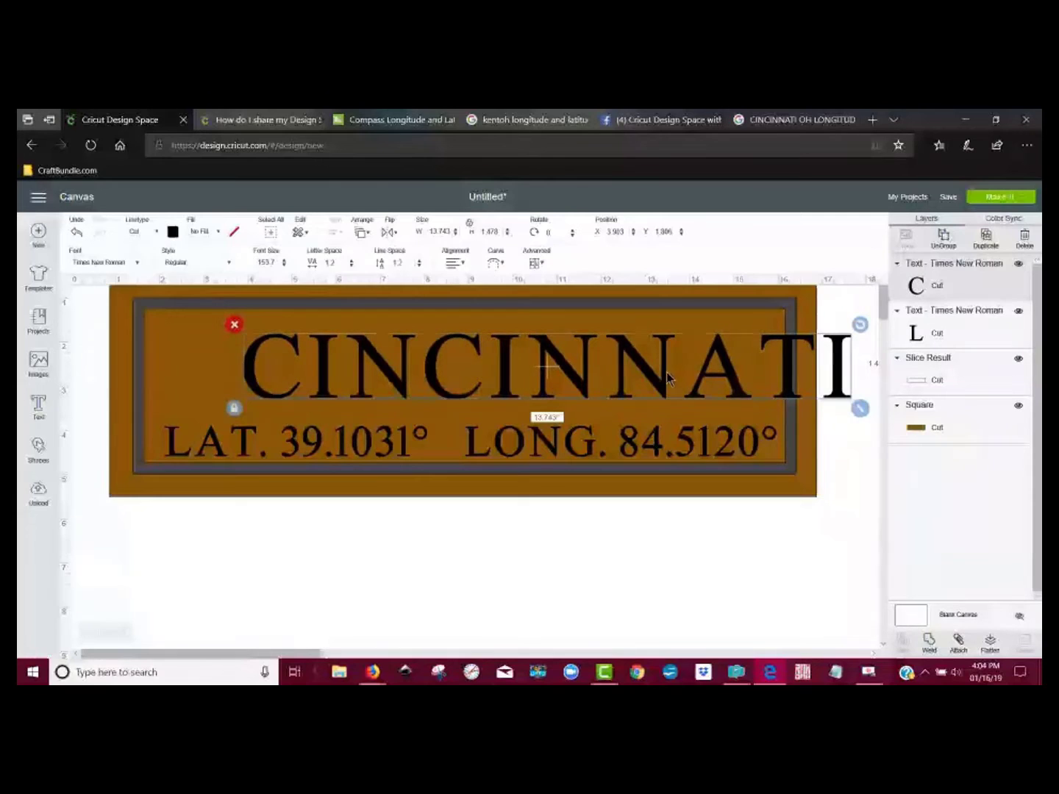
drag(644, 377, 566, 366)
drag(771, 397, 780, 394)
drag(502, 373, 508, 372)
click(562, 569)
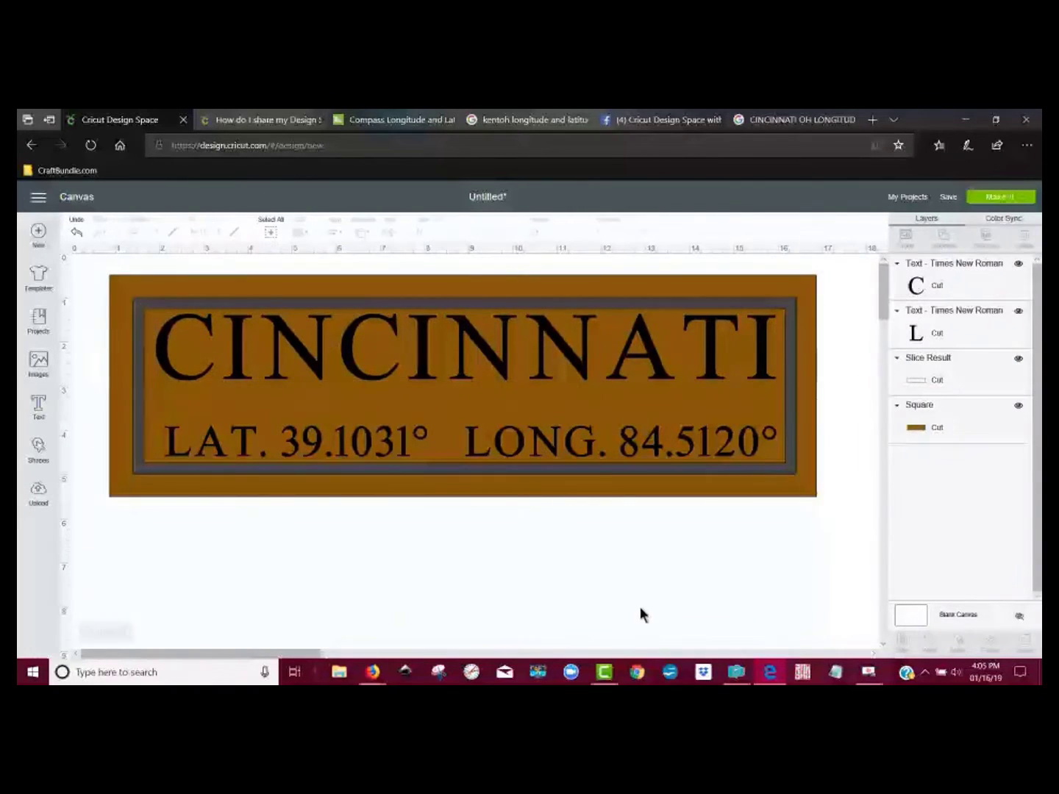
Step: Add the text "OH" and place it roughly centred between CINCINNATI and the coordinates line
click(38, 406)
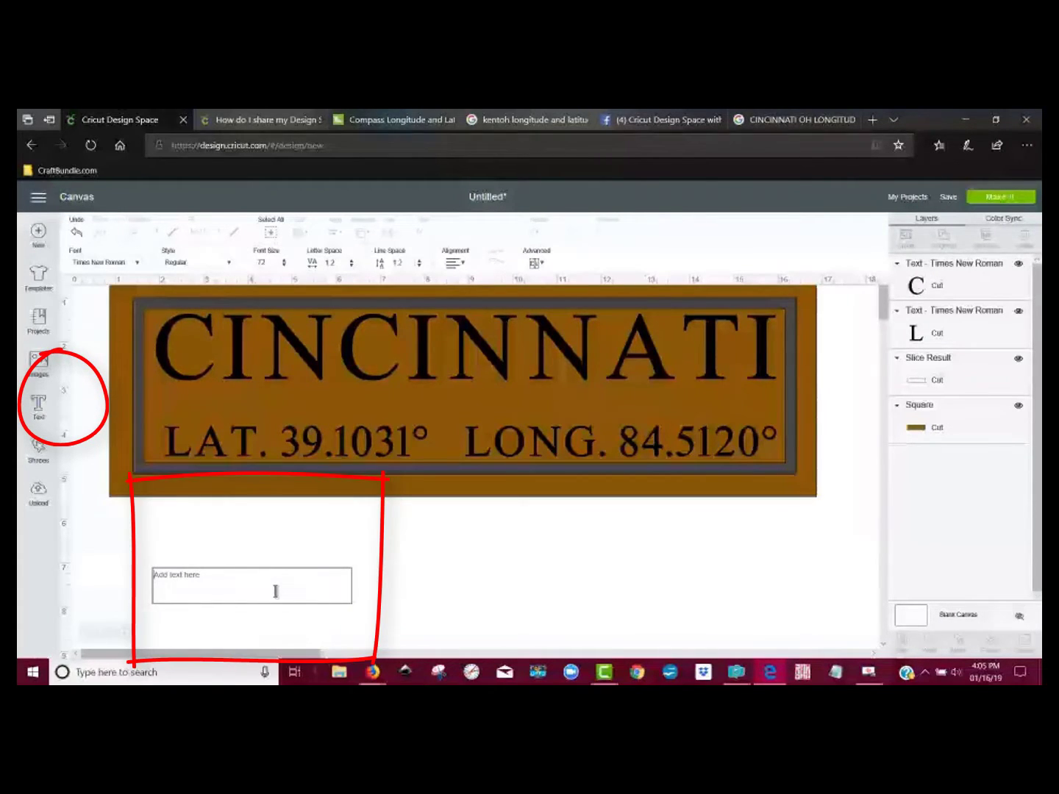
text(OH)
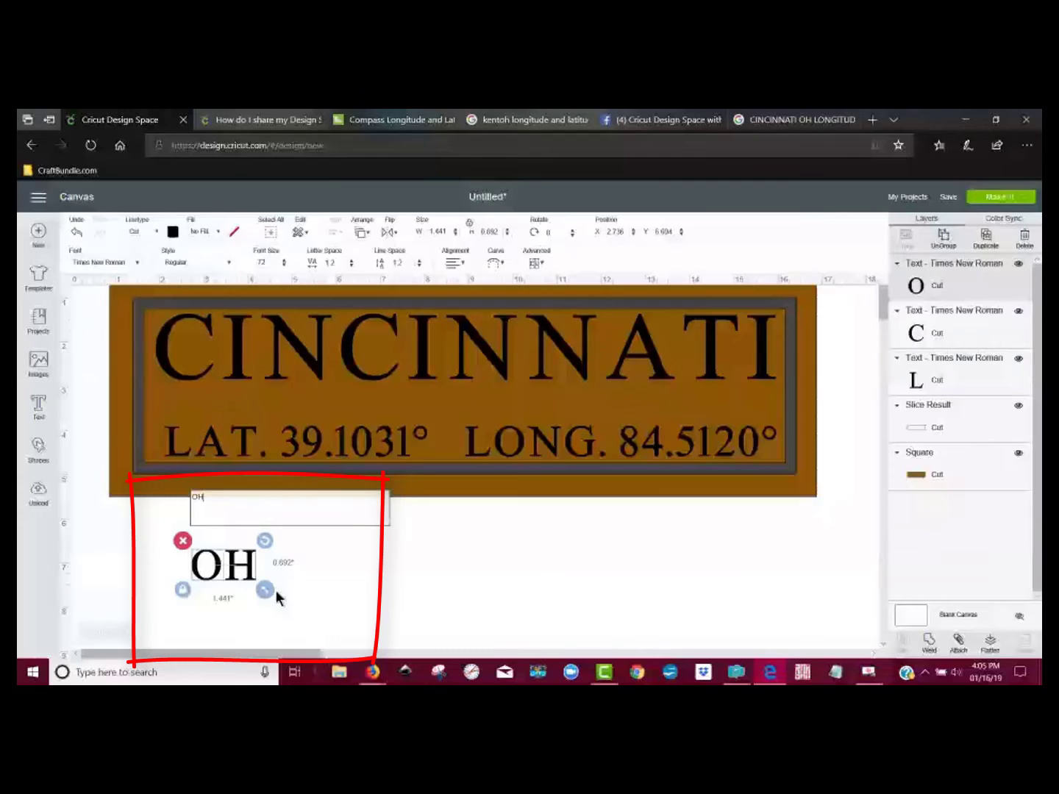
click(342, 586)
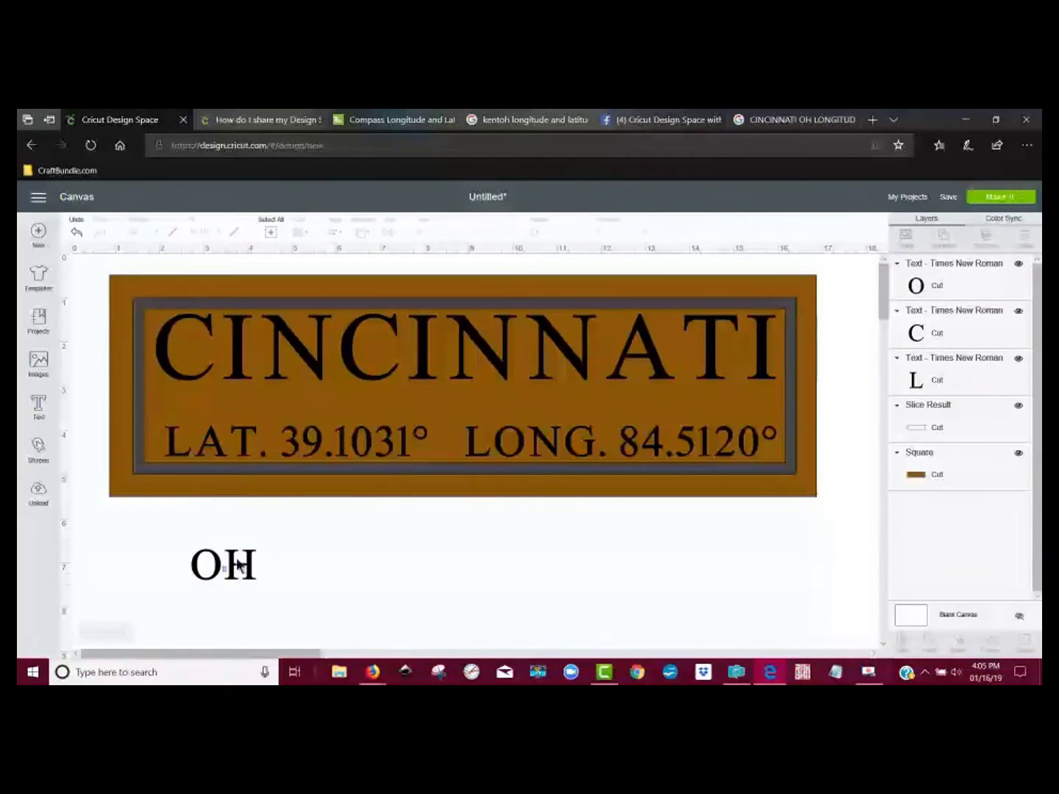
drag(222, 573, 446, 415)
click(517, 555)
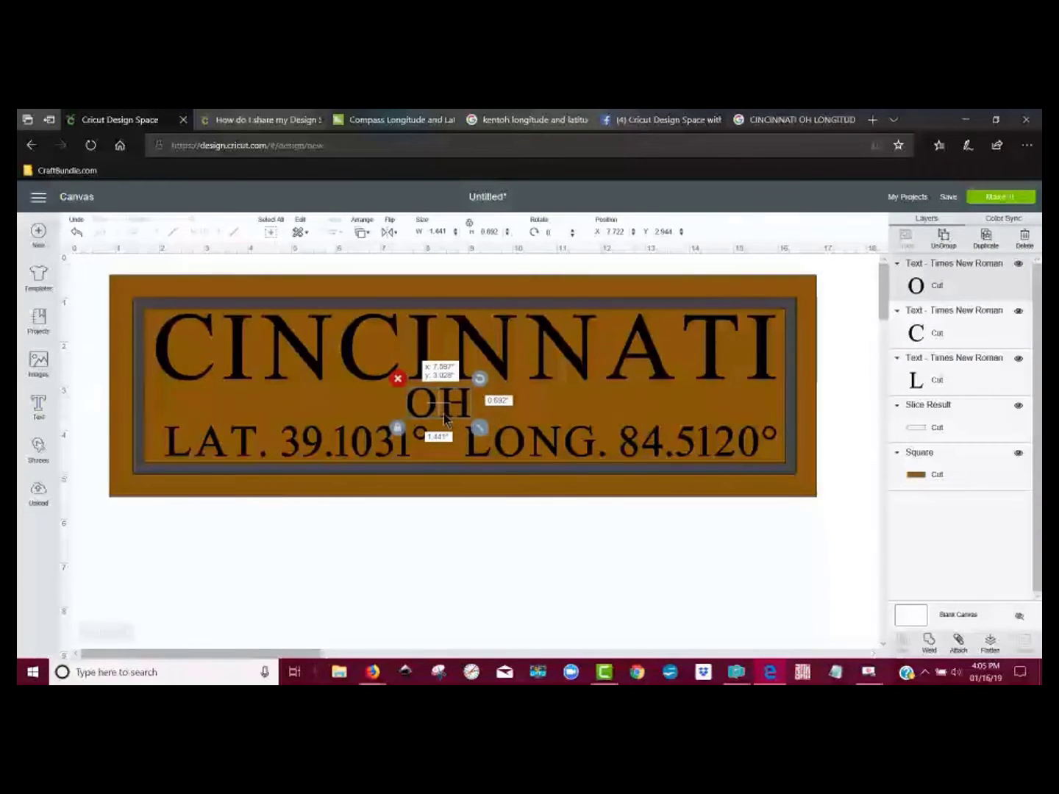
Step: Hide the brown square and the frame, and centre the CINCINNATI, OH and coordinates lines horizontally with each other
click(587, 585)
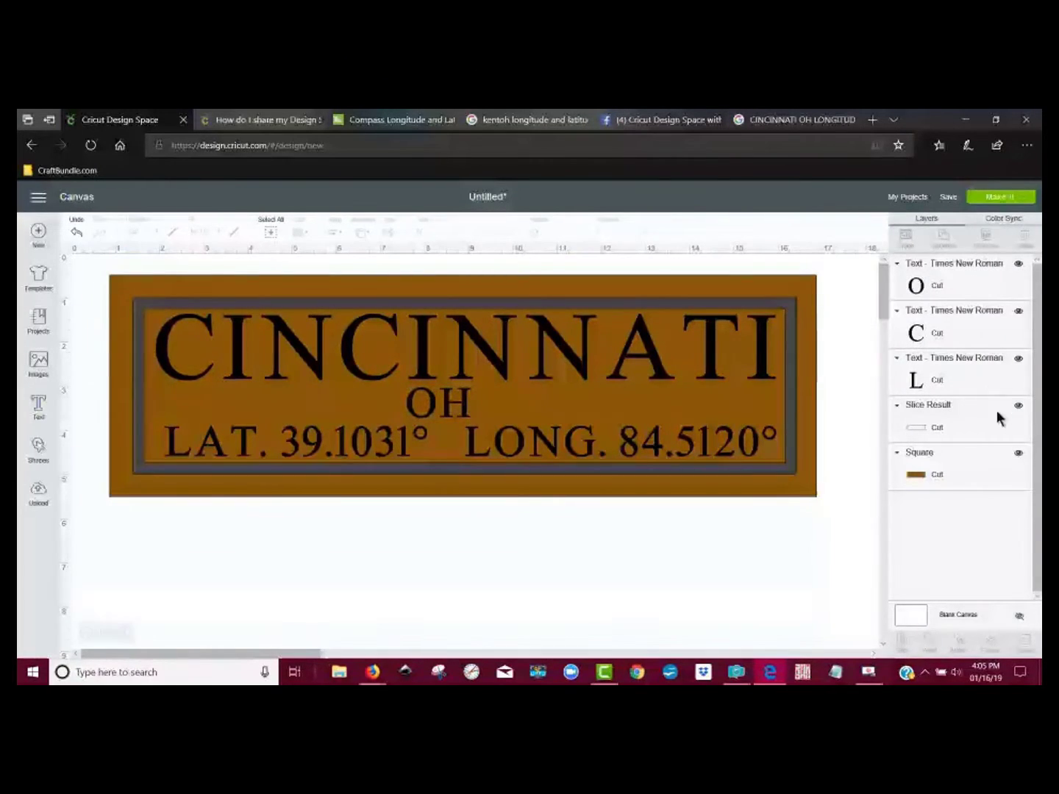
click(1019, 457)
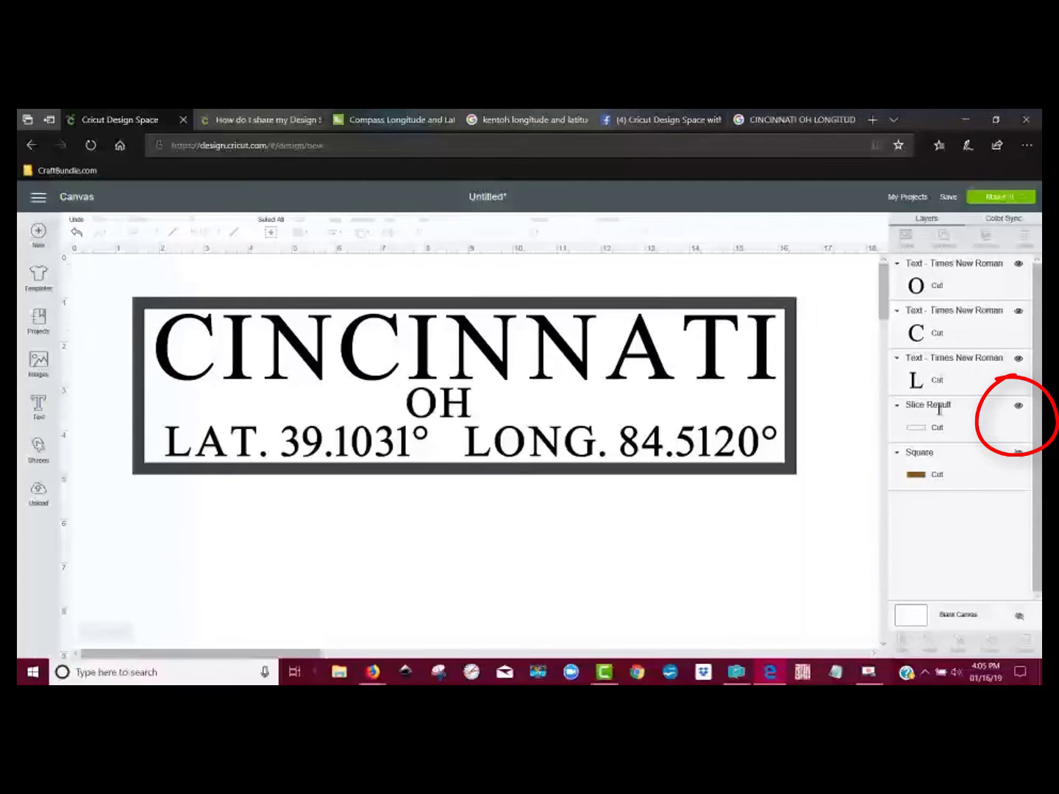
click(1019, 407)
drag(826, 487, 111, 294)
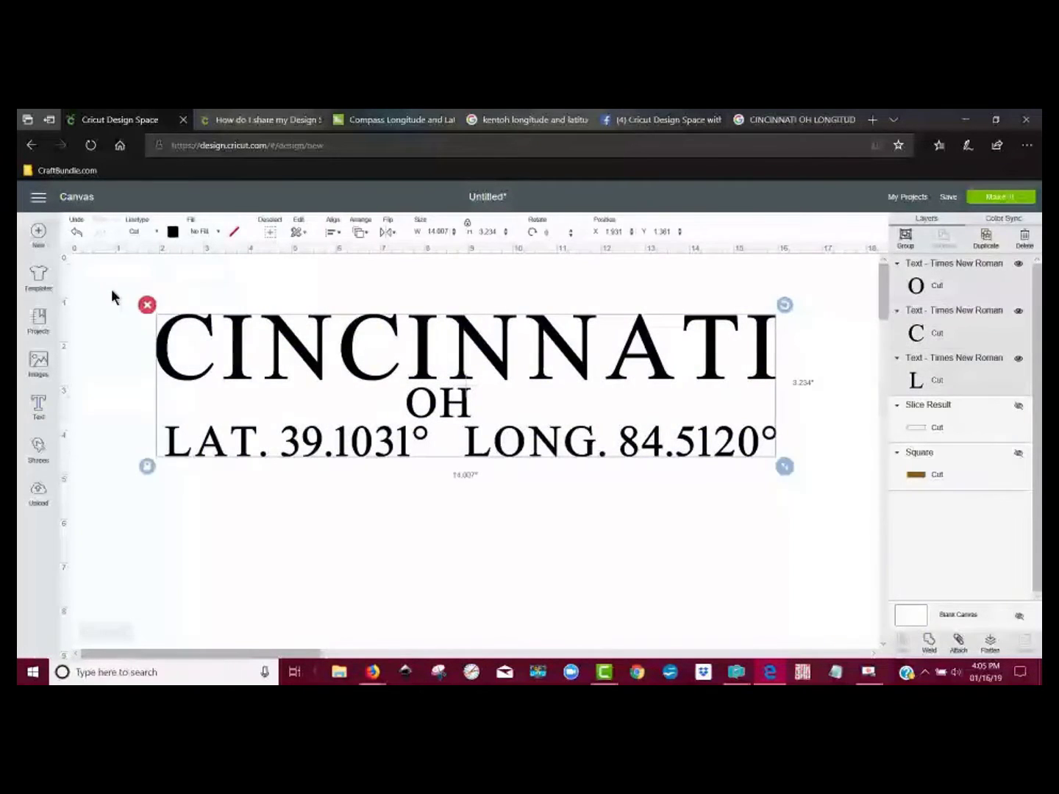
click(333, 233)
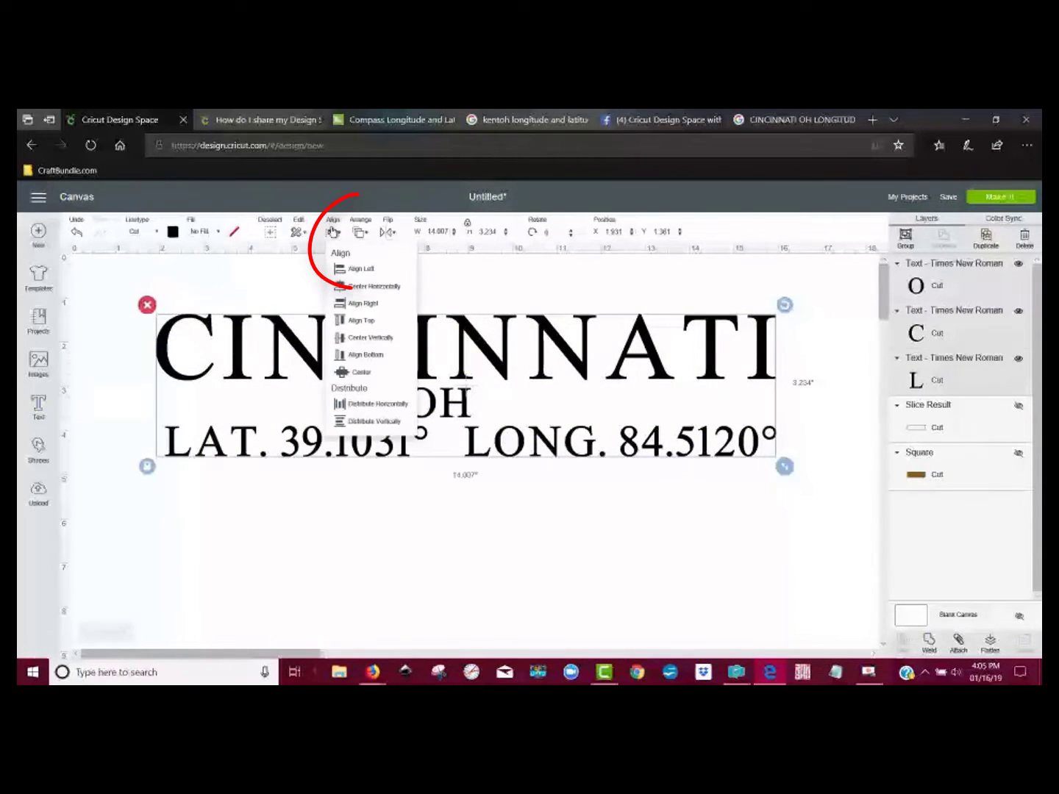
click(369, 292)
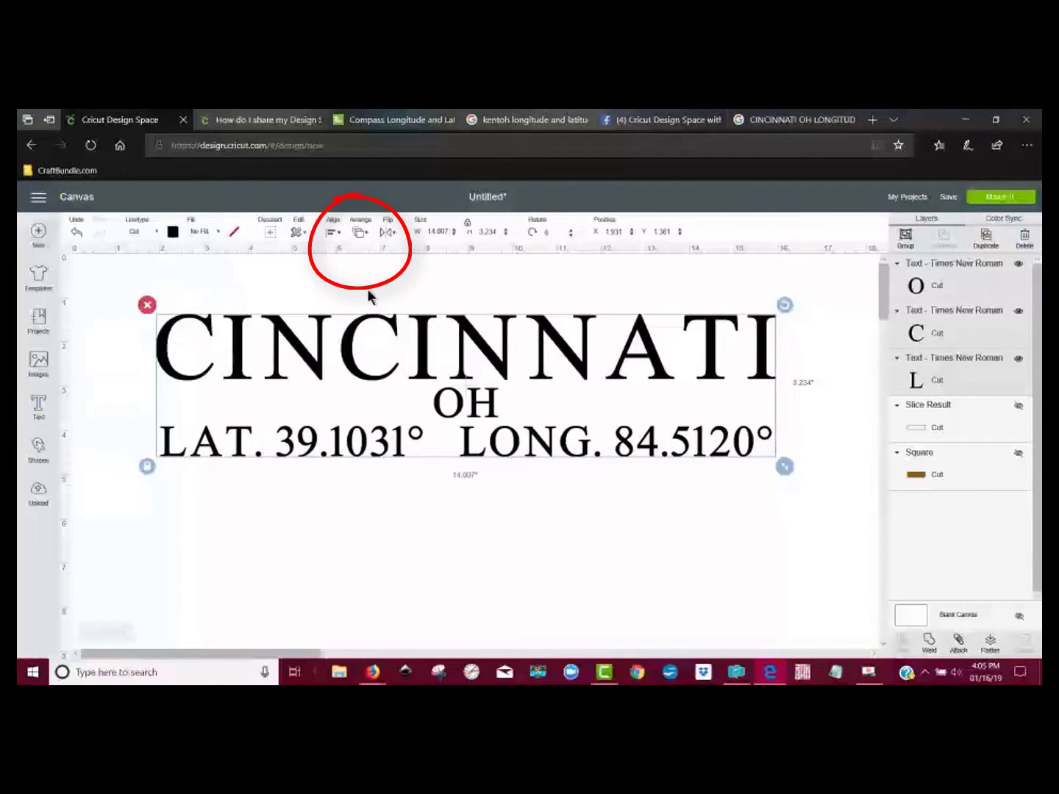
click(408, 575)
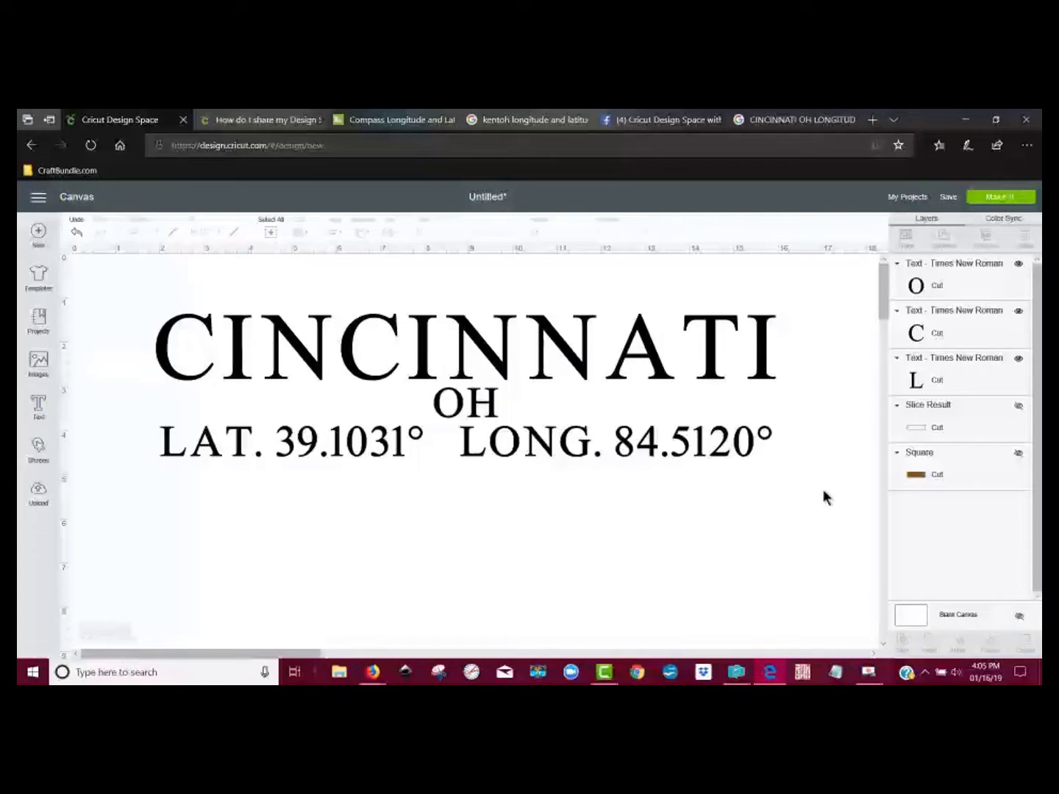
Step: Show the frame again and weld it together with the three text lines into one shape
click(958, 427)
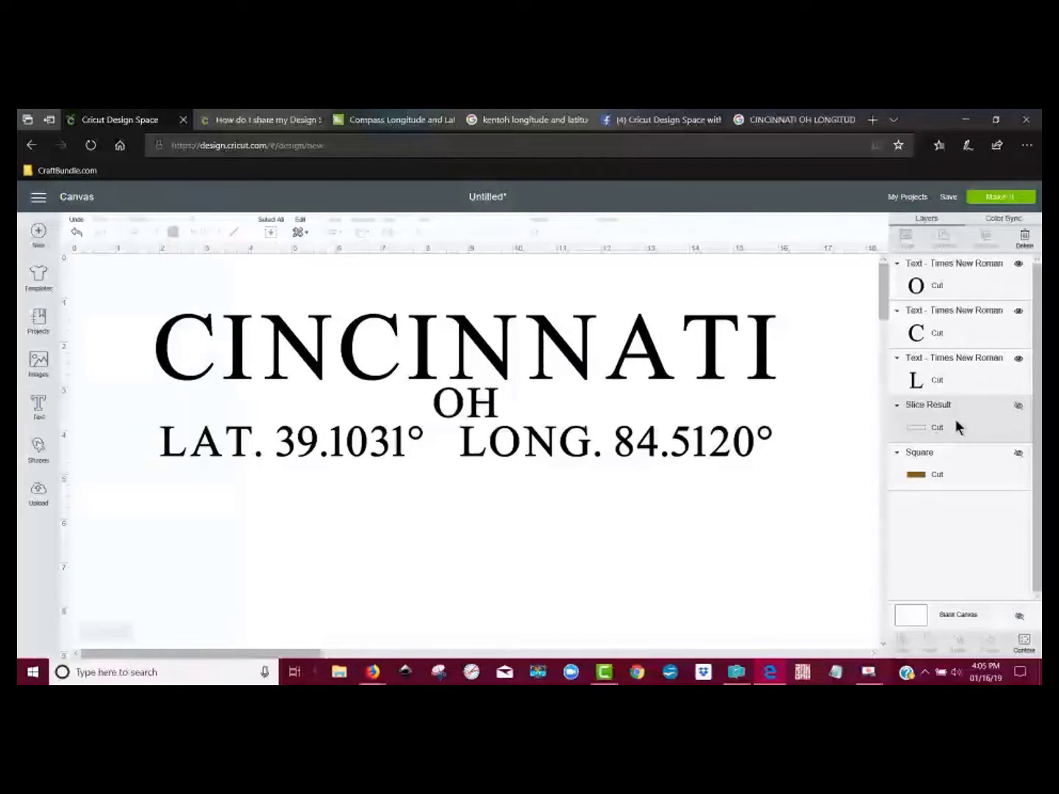
click(1019, 408)
click(739, 540)
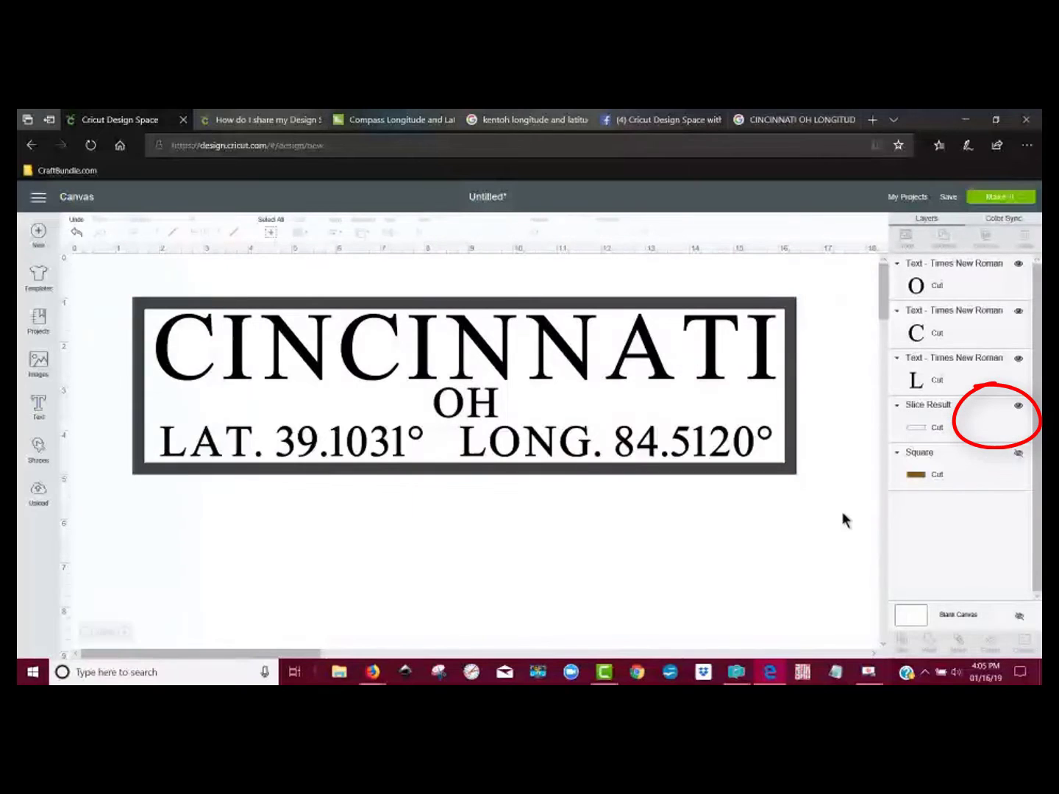
drag(842, 512, 97, 281)
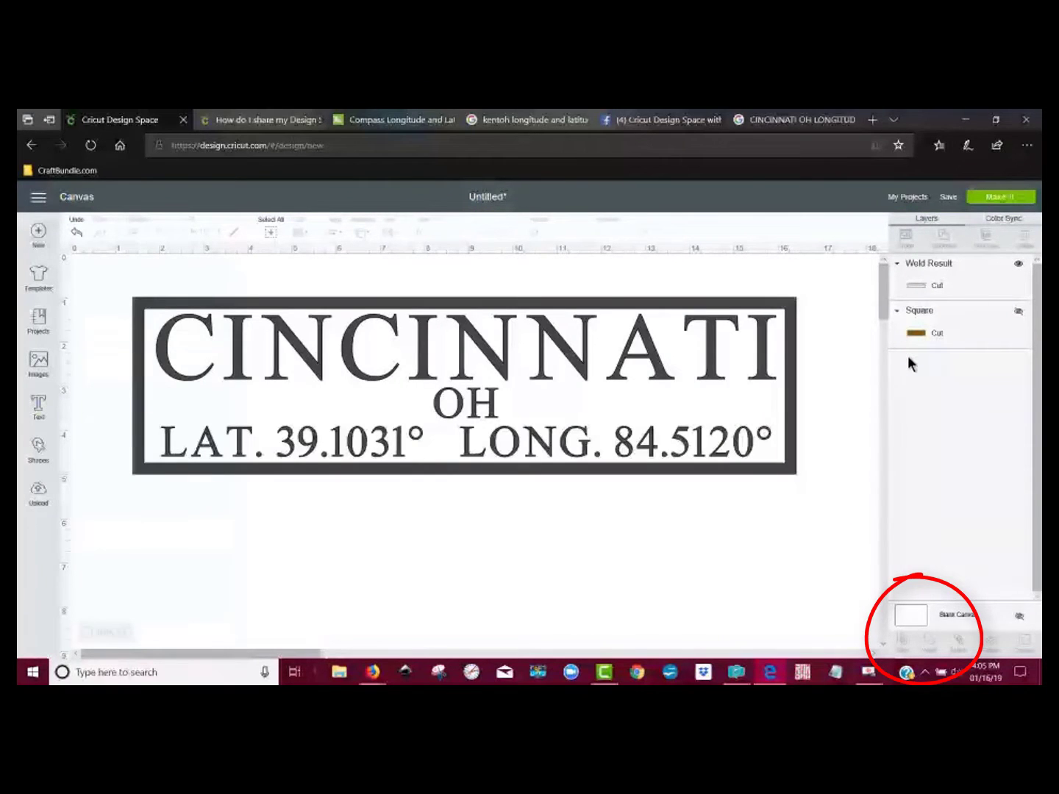
Step: Show the brown backing square to check the welded design against it, and hide the square again
click(1020, 312)
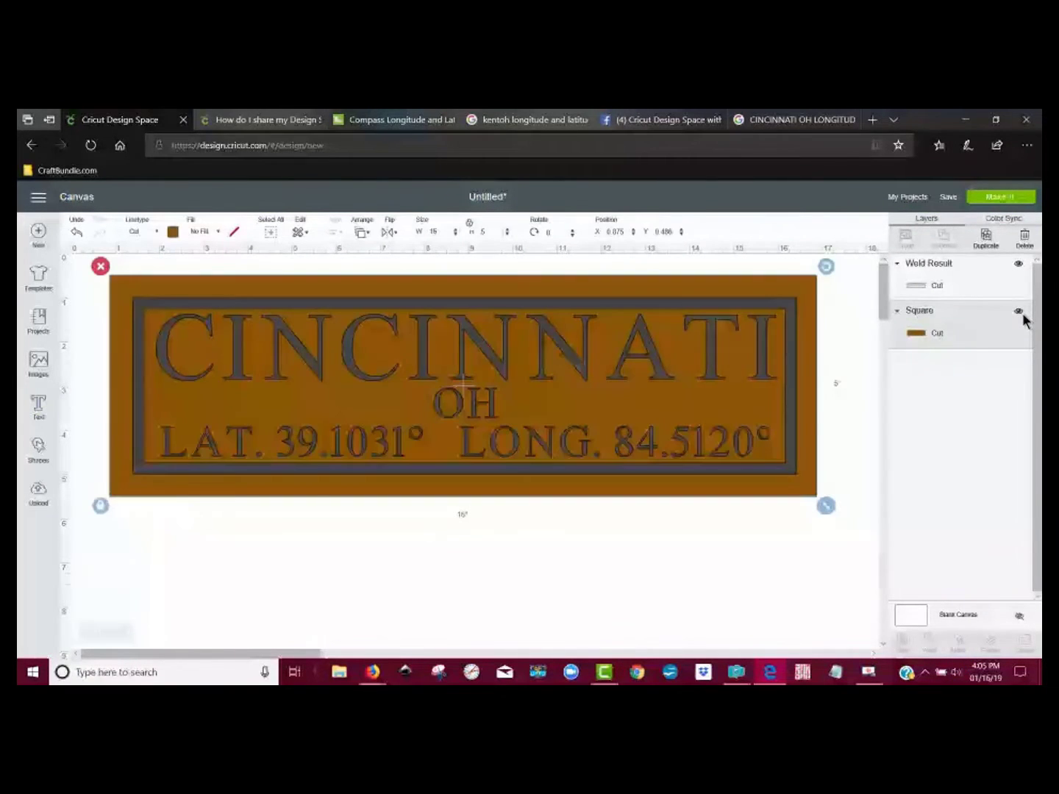
click(562, 588)
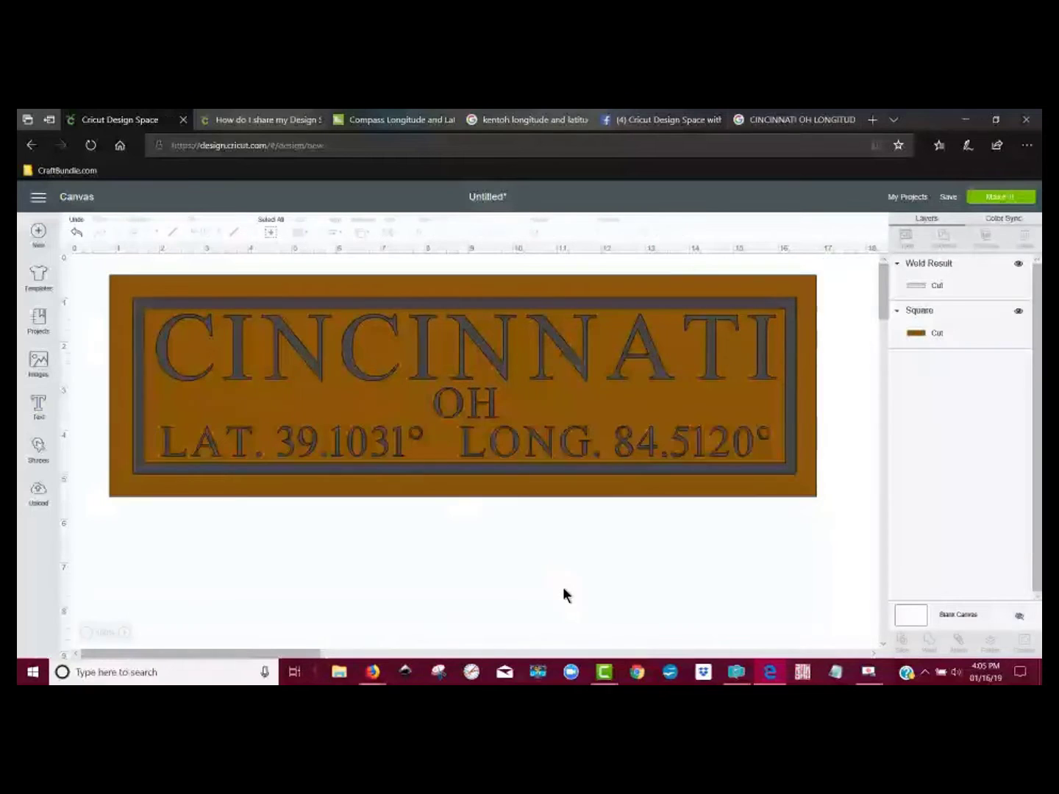
click(1020, 314)
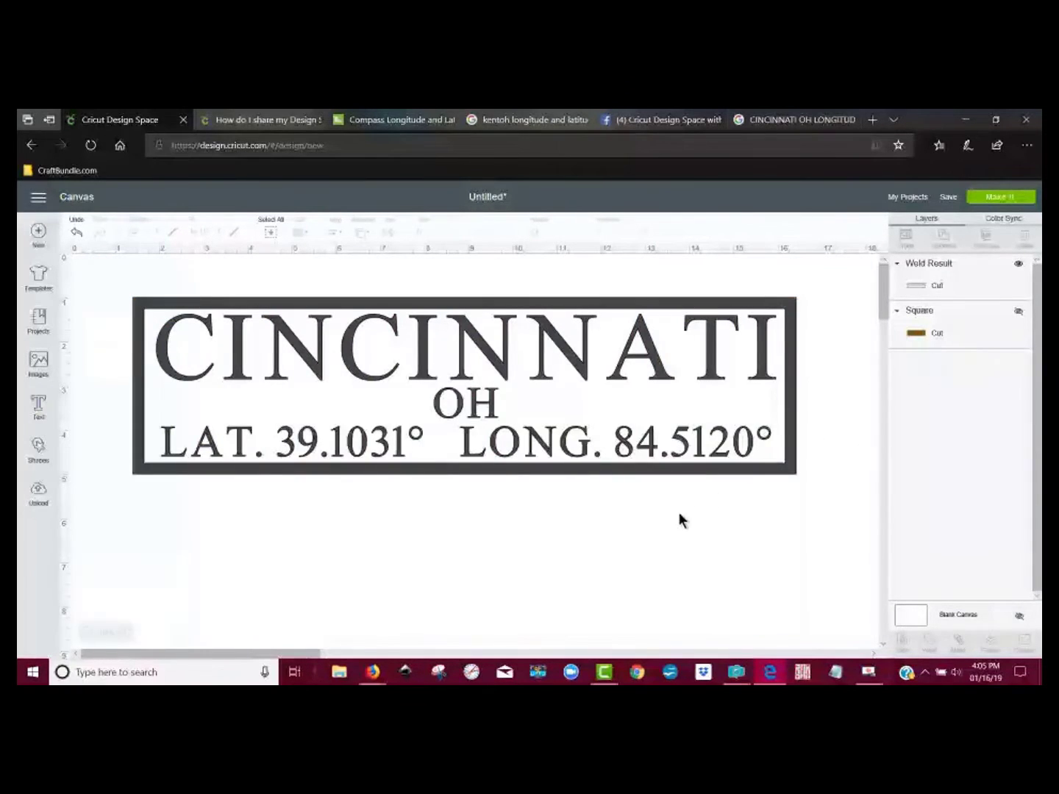
Step: Add a square, enlarge it to about 5.06 inches, and place it over the left end of the sign
click(566, 473)
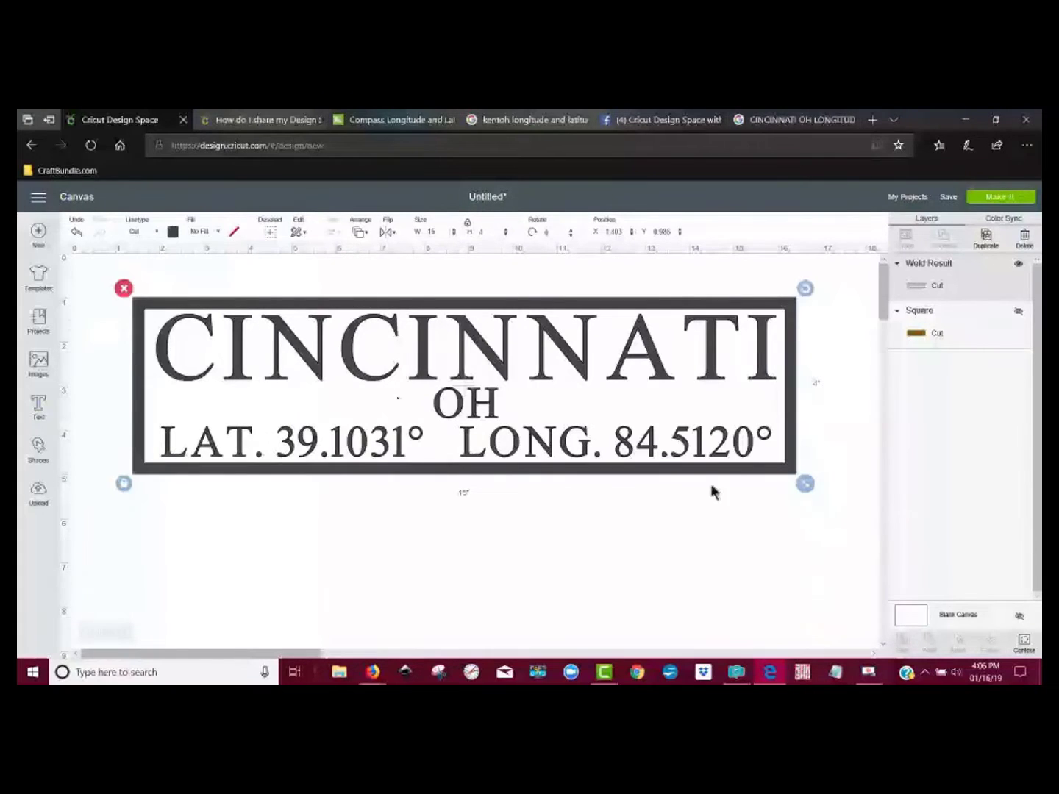
click(40, 455)
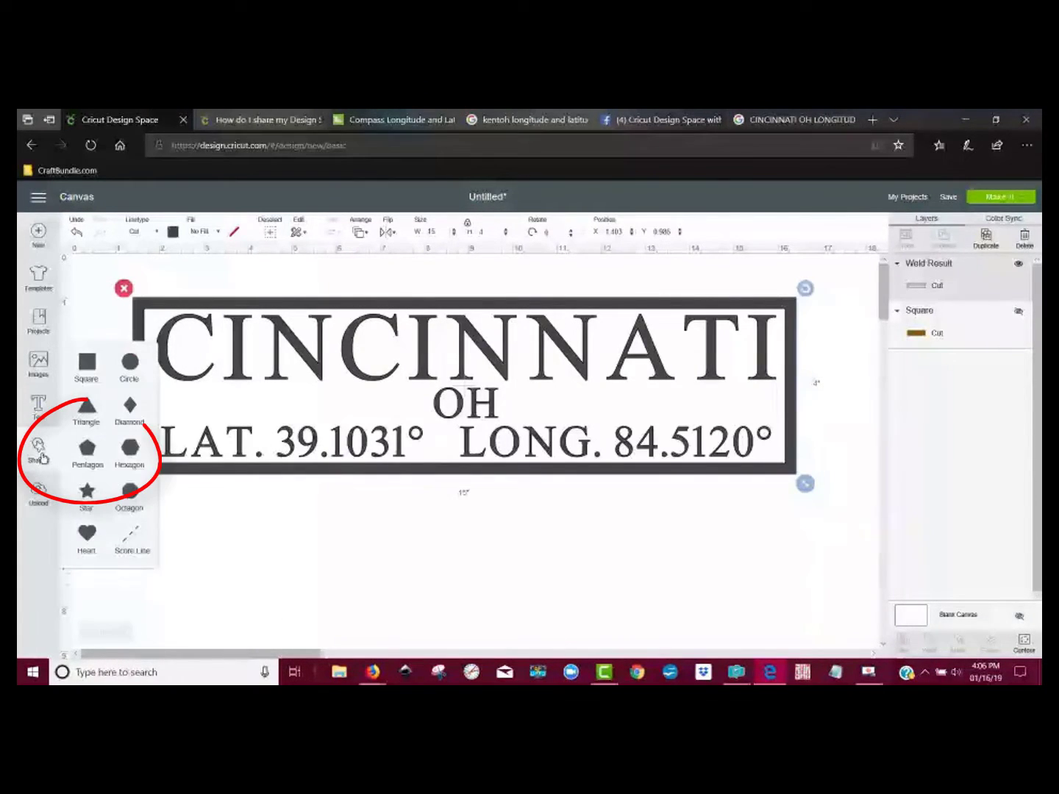
click(88, 365)
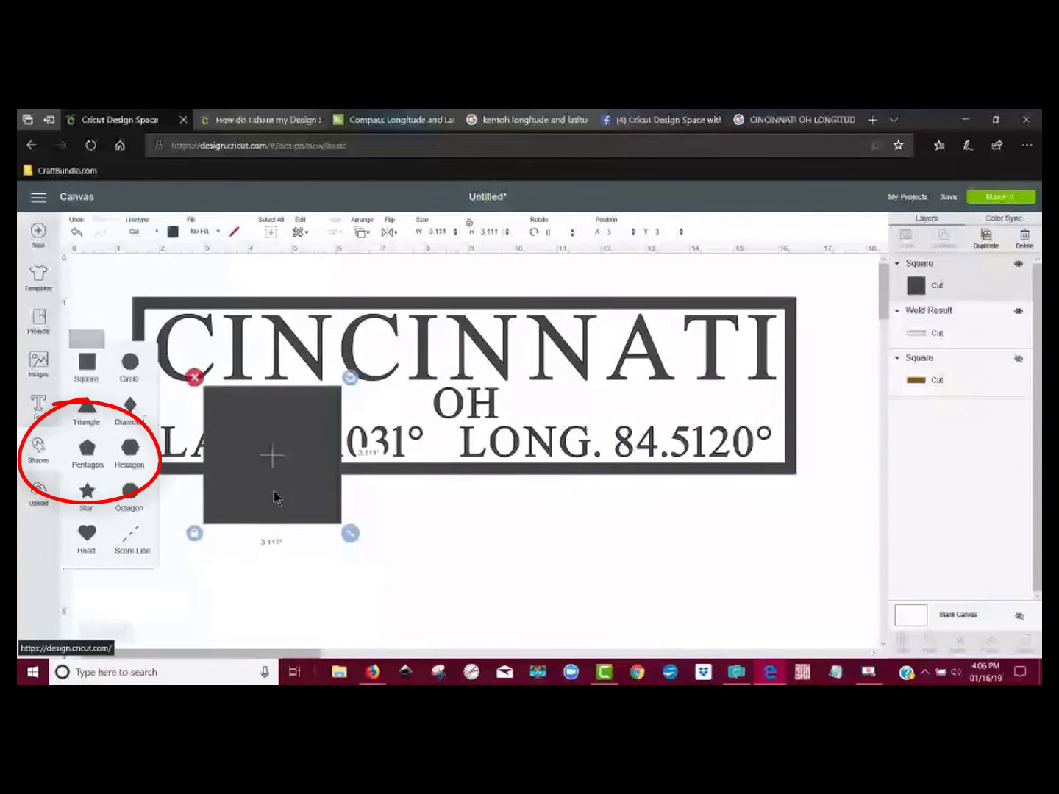
drag(343, 534, 433, 617)
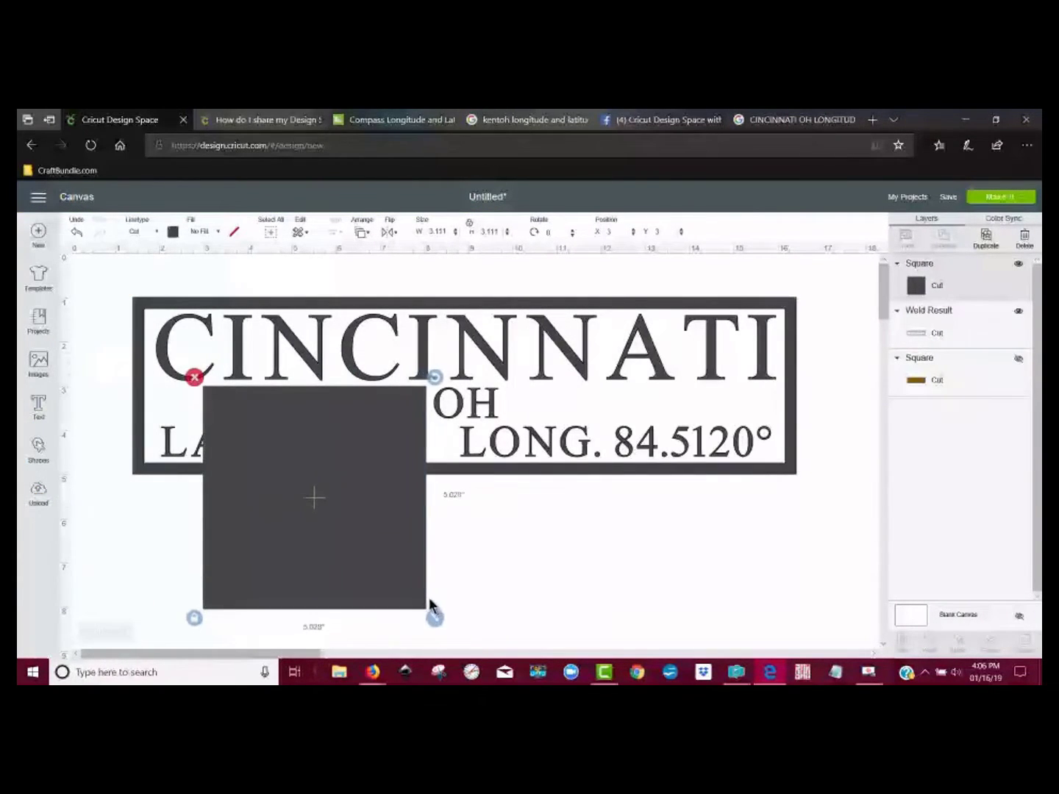
drag(334, 541, 314, 525)
drag(262, 455, 242, 436)
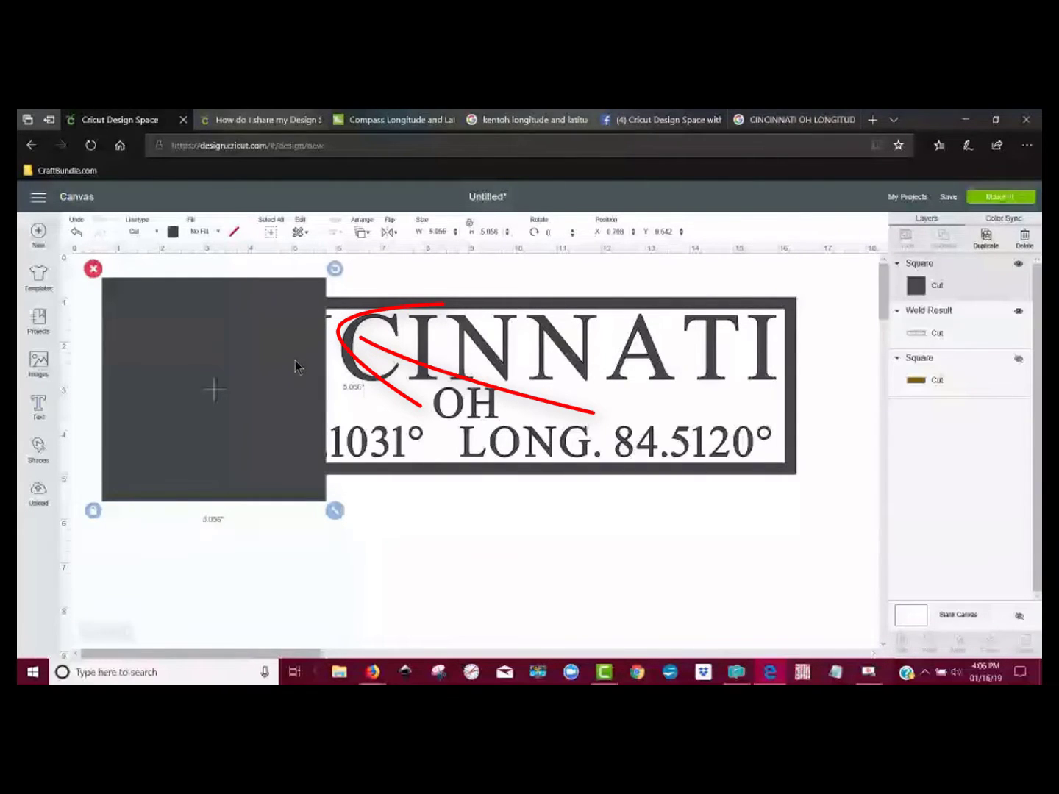
Step: Enlarge the square to about 6.44 inches and position it over the sign's left part, with its edge in the gap after CINC
drag(294, 366, 375, 367)
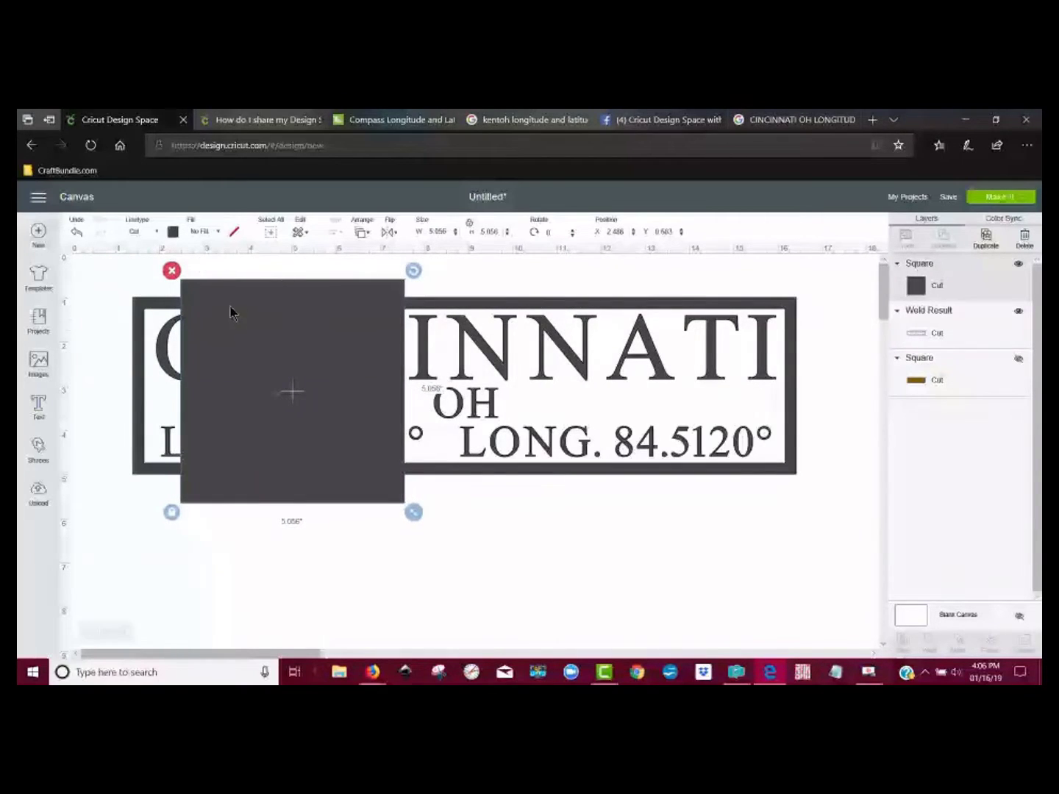
drag(314, 463, 246, 456)
drag(348, 505, 409, 495)
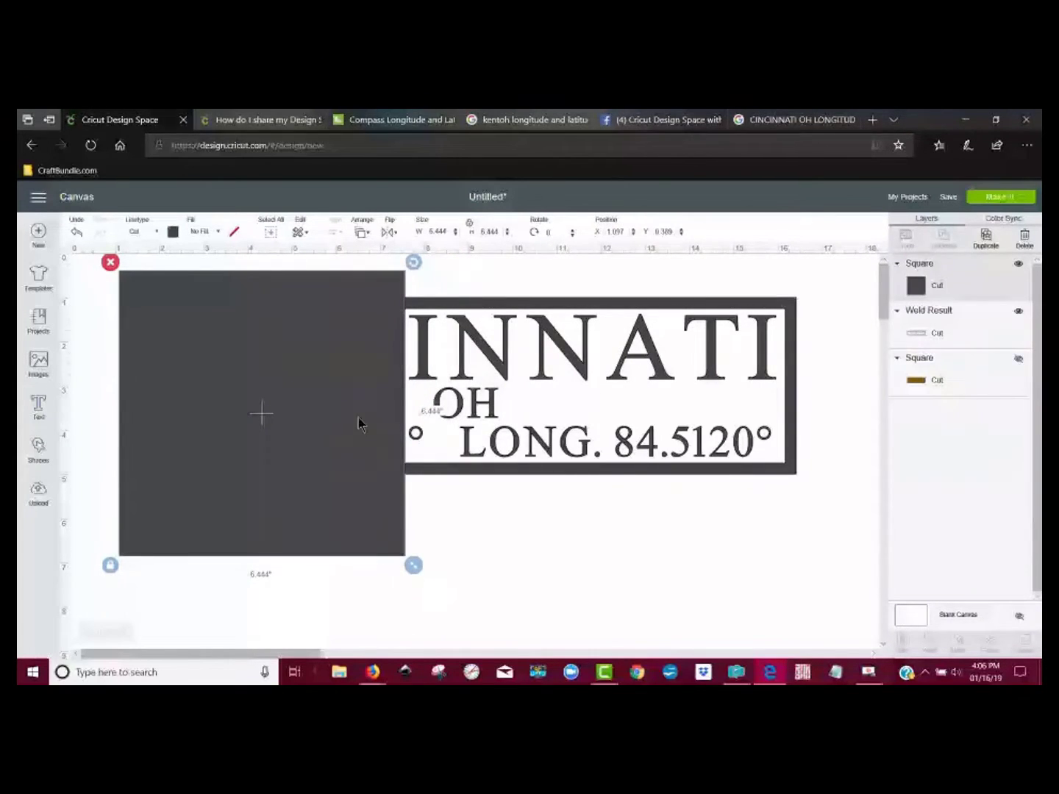
drag(350, 386, 357, 374)
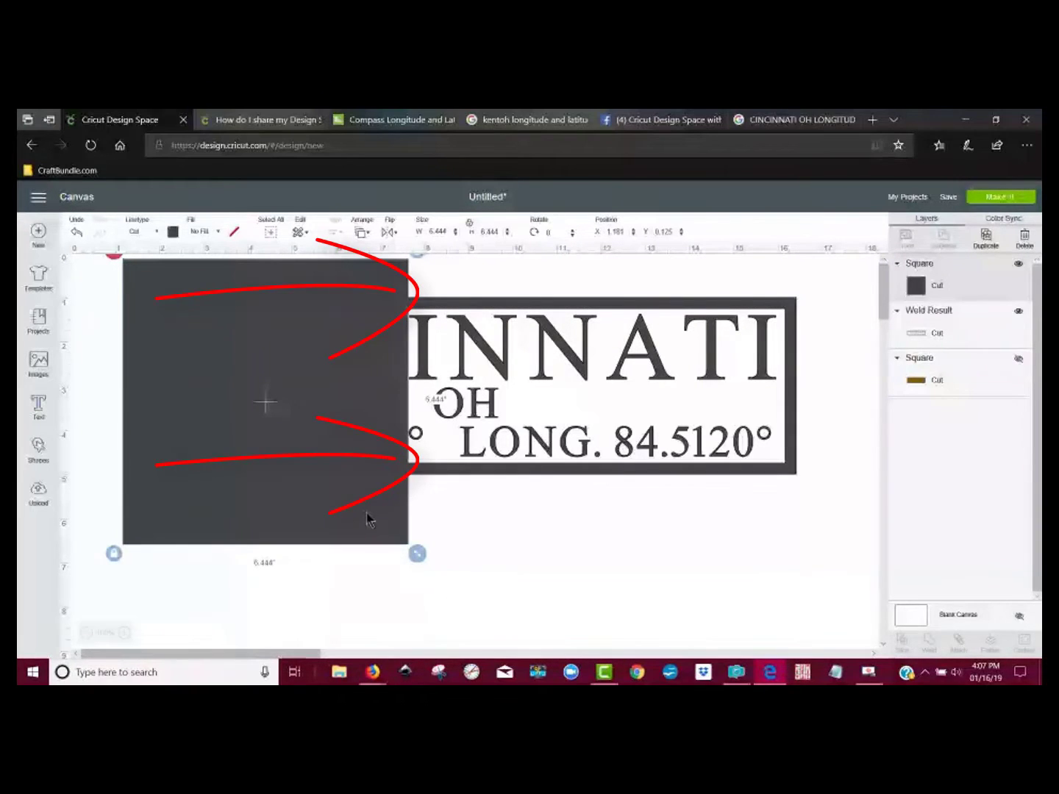
drag(367, 513, 367, 514)
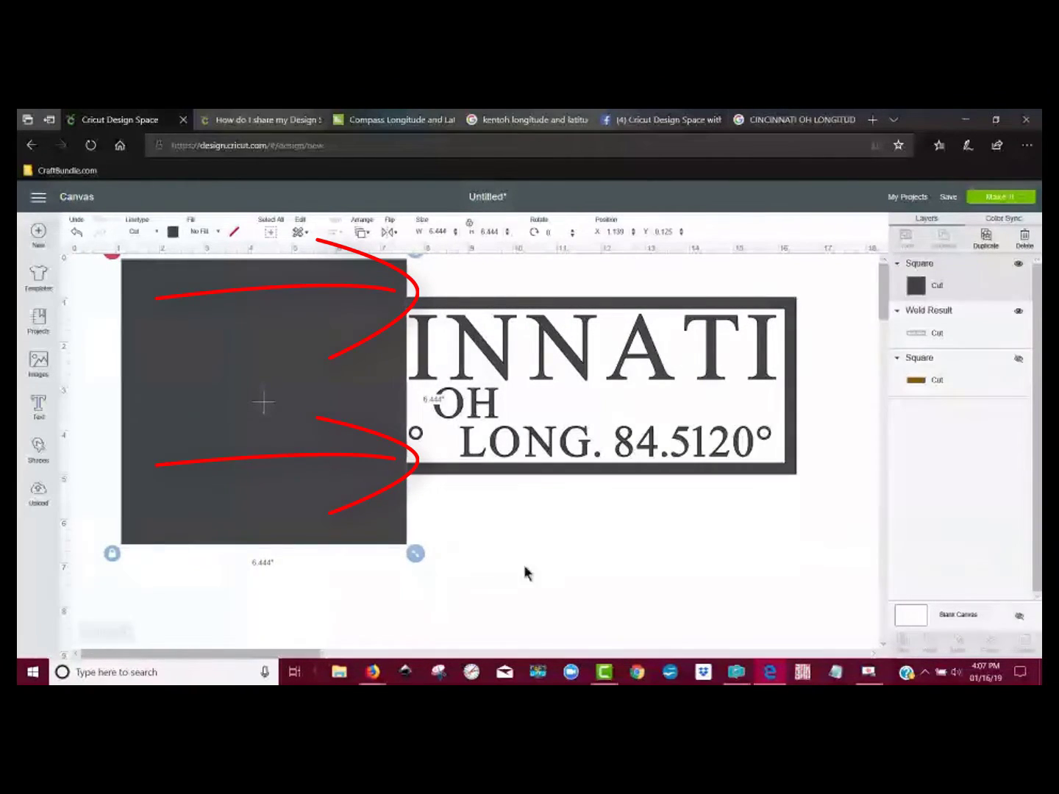
Step: Slice the welded sign with the overlapping square
click(540, 625)
drag(530, 609, 256, 378)
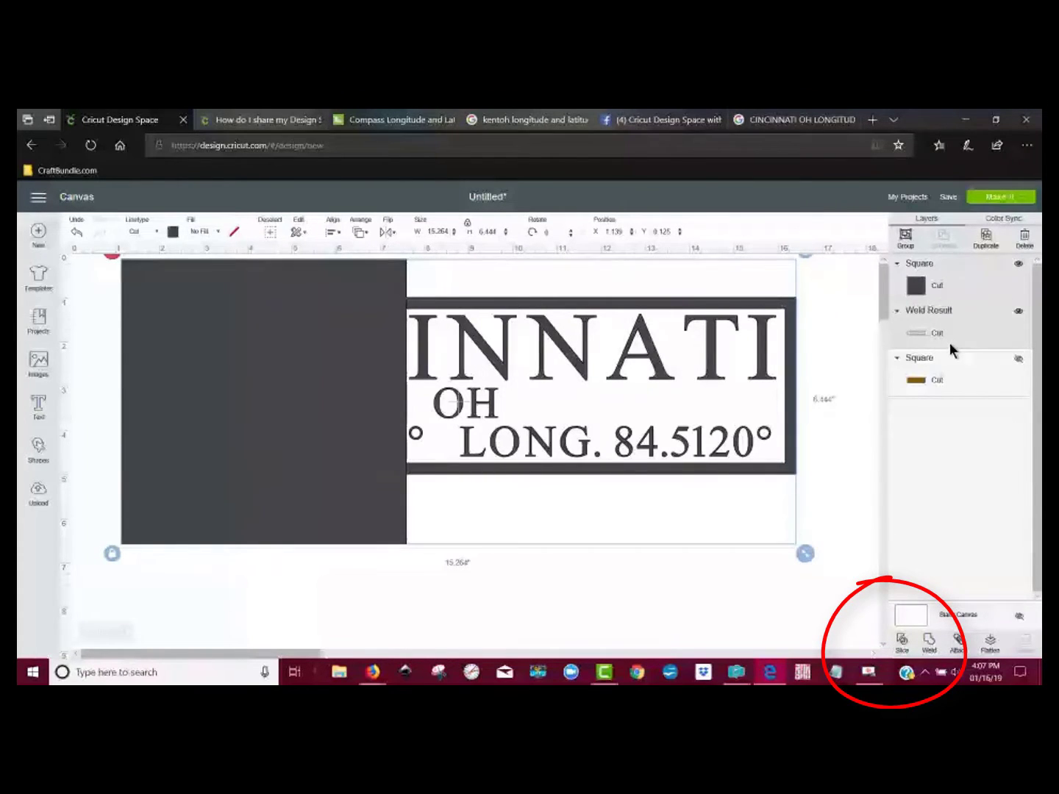
click(904, 644)
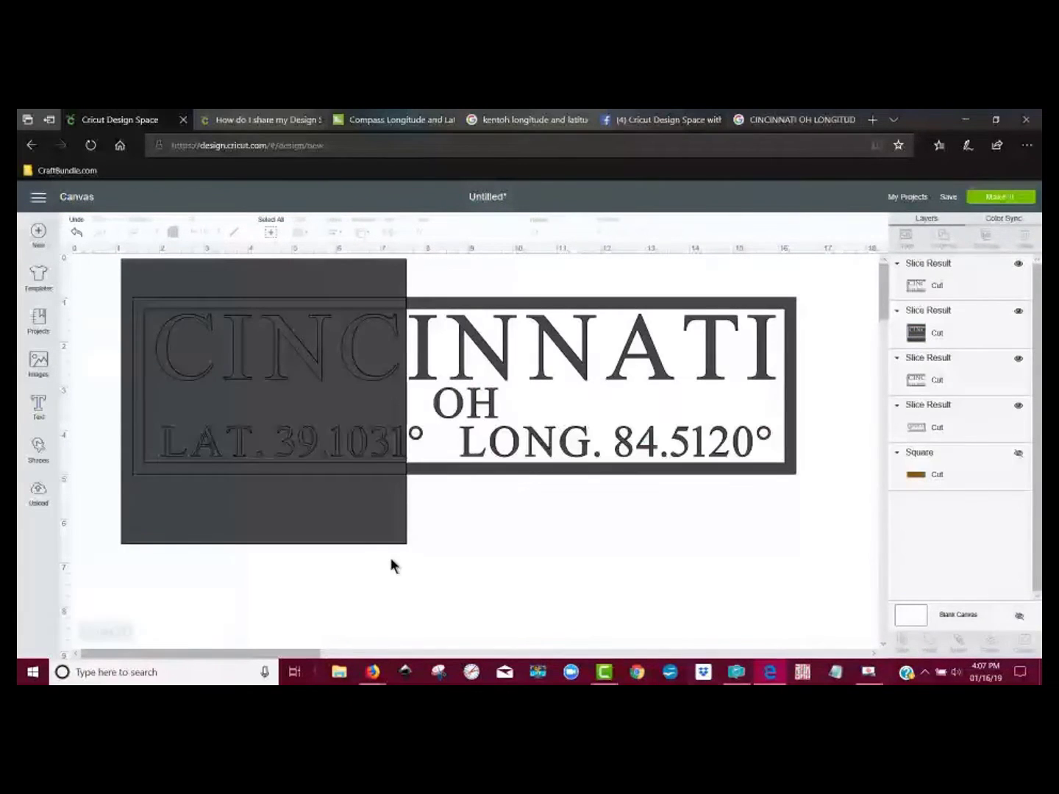
Step: Delete the duplicate CINC piece and the square with cut-out lettering left over from slicing
drag(317, 478, 479, 652)
key(Delete)
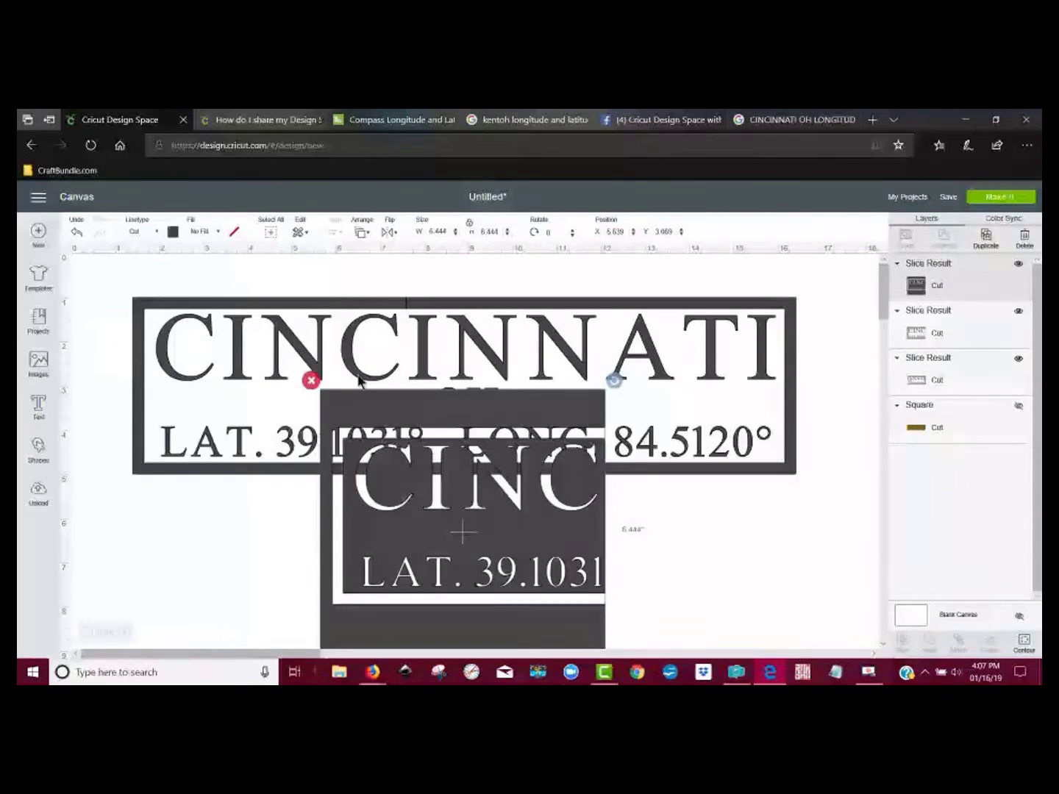
click(311, 381)
Step: Shift the CINC part of the sign about 1 inch away from the INNATI part, and send the project to the mat preview
drag(382, 443, 334, 443)
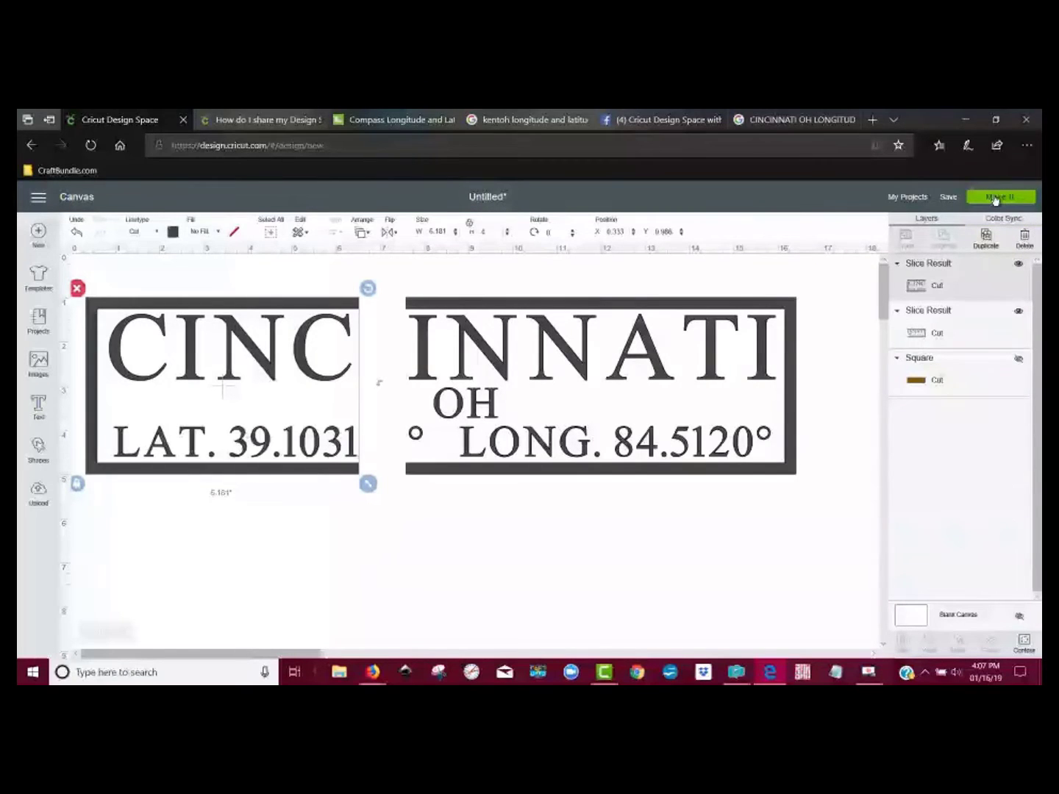
click(996, 198)
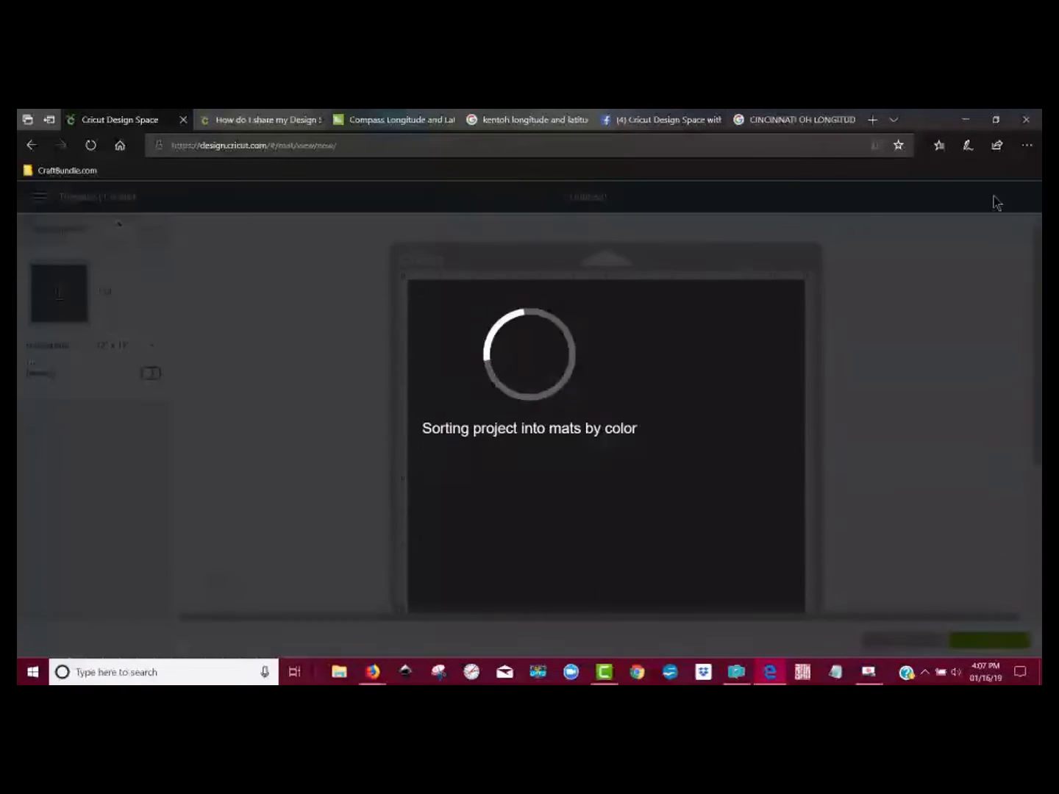